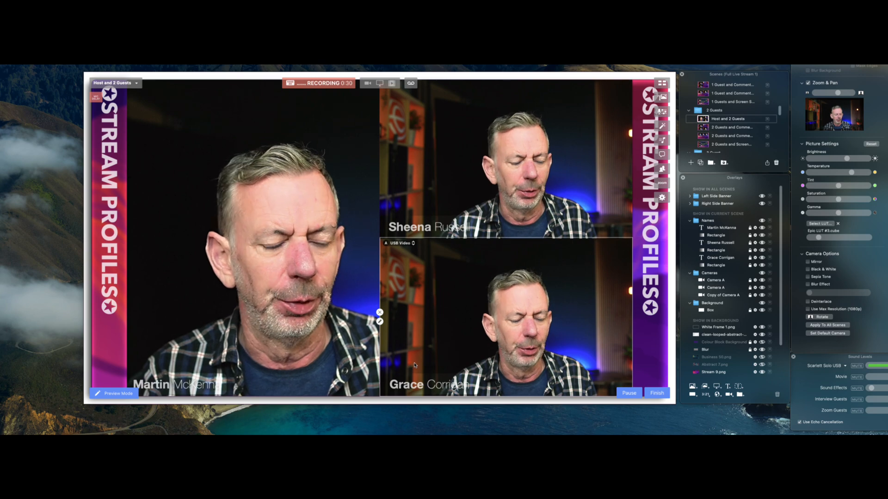
Step: Compare how the camera feeds and name labels are arranged across the four scenes in the 2 Guests folder
left_click(703, 129)
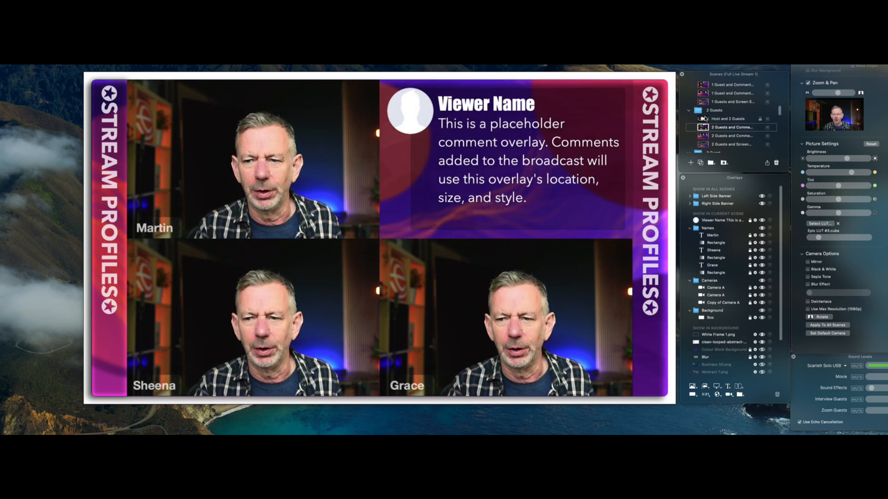
left_click(703, 119)
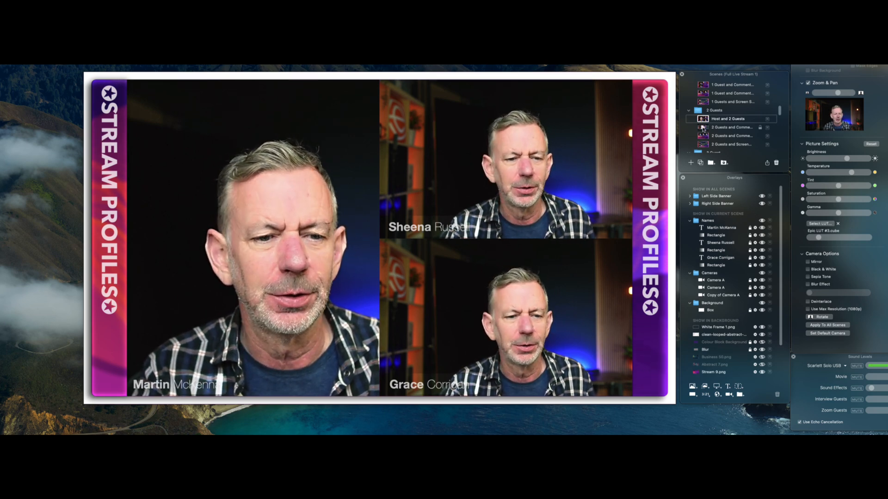
left_click(703, 129)
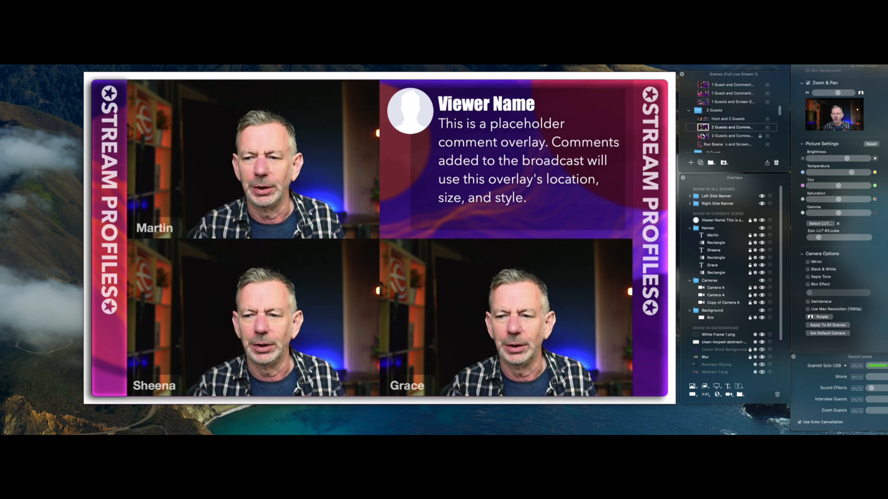
left_click(702, 136)
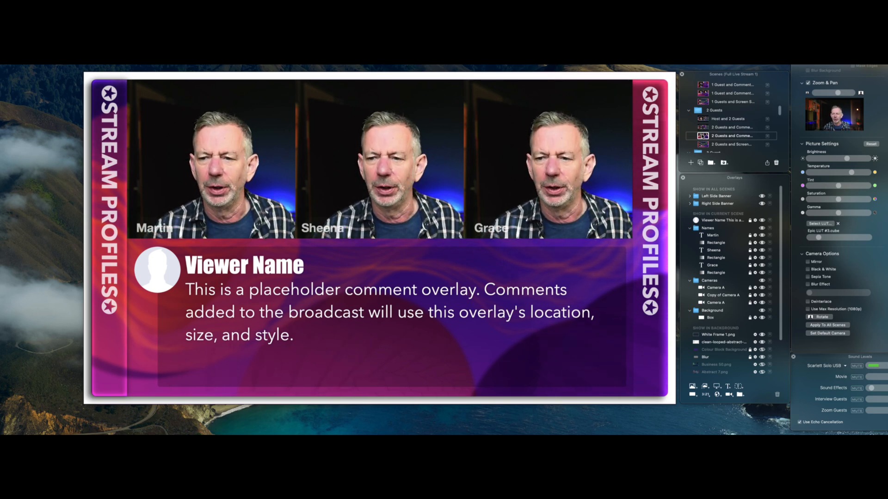
left_click(702, 144)
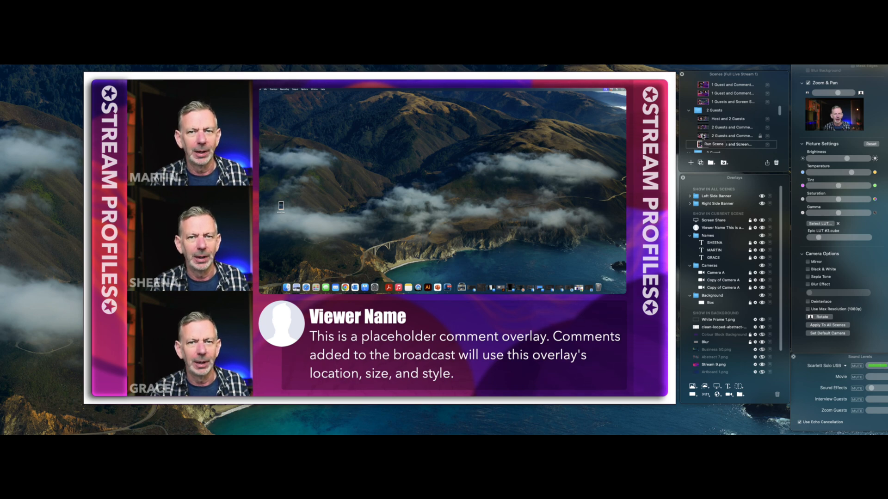
Step: Replace the Names group in the 2 Guests screen share scene with a copy from the comment scene with three cameras in a row
left_click(703, 136)
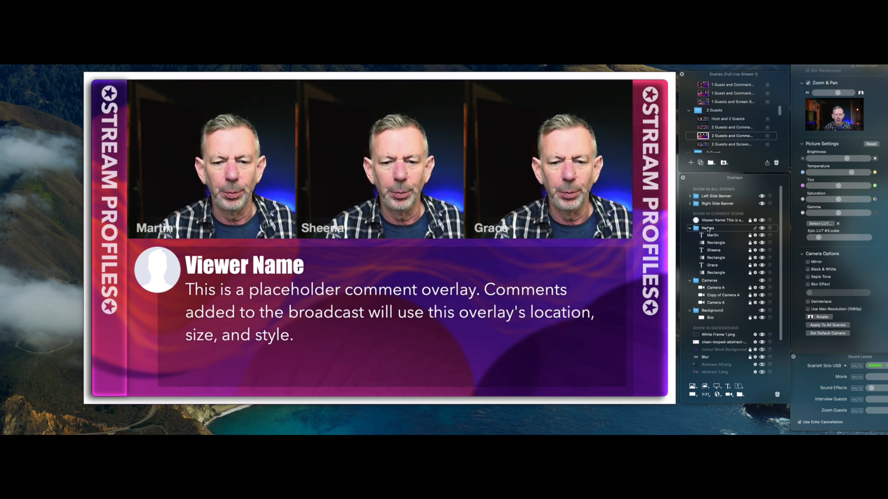
left_click(703, 145)
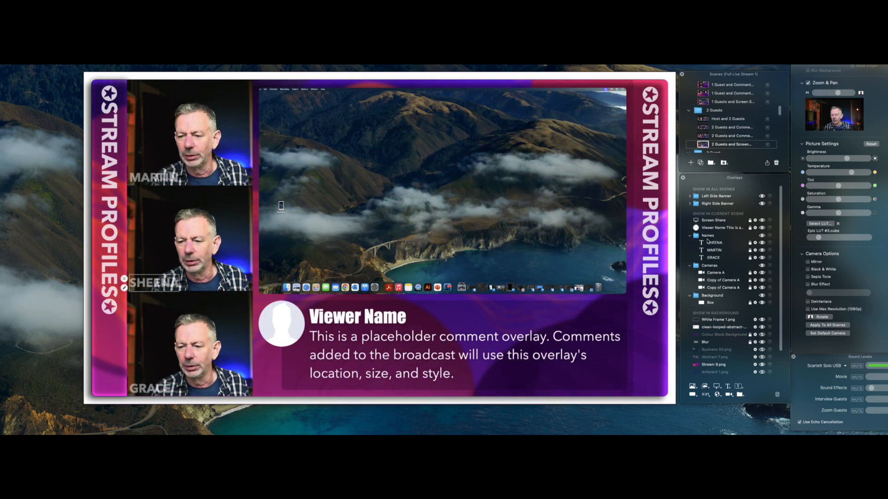
left_click(705, 237)
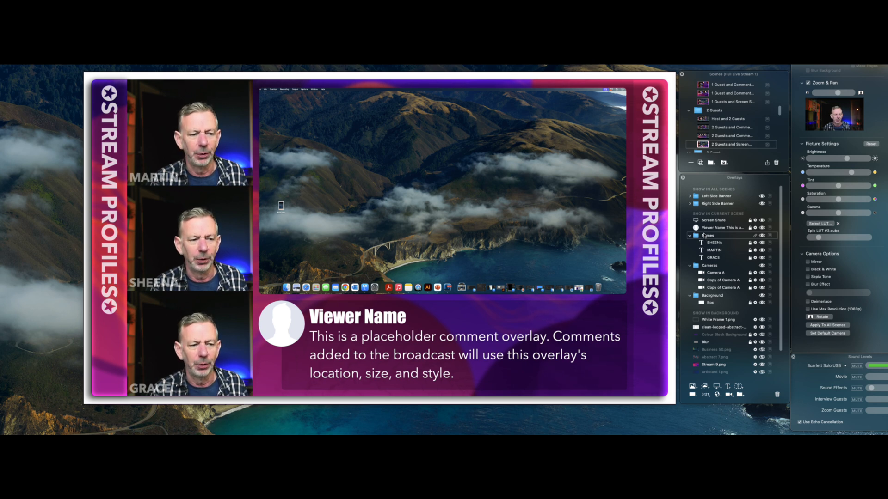
left_click(777, 393)
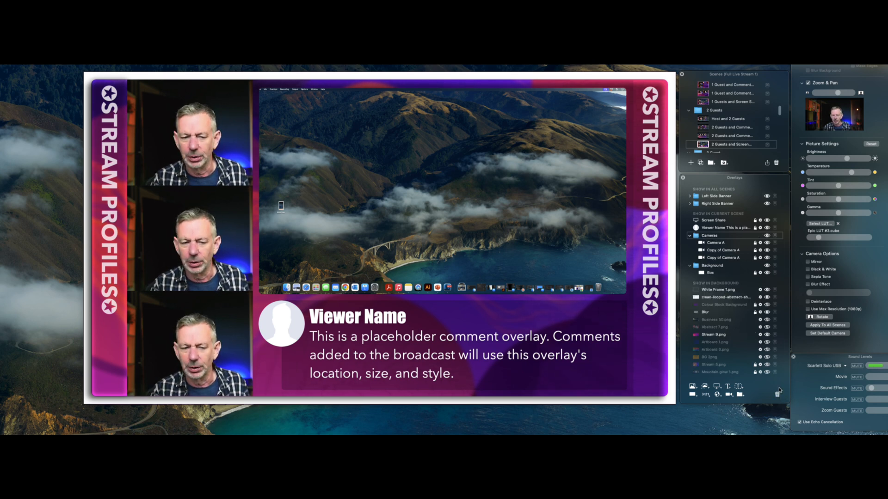
left_click(707, 222)
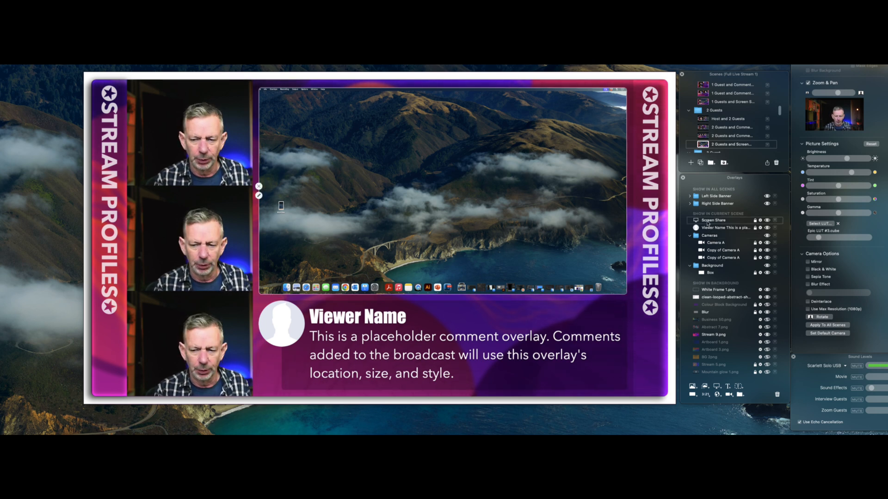
key("super+v")
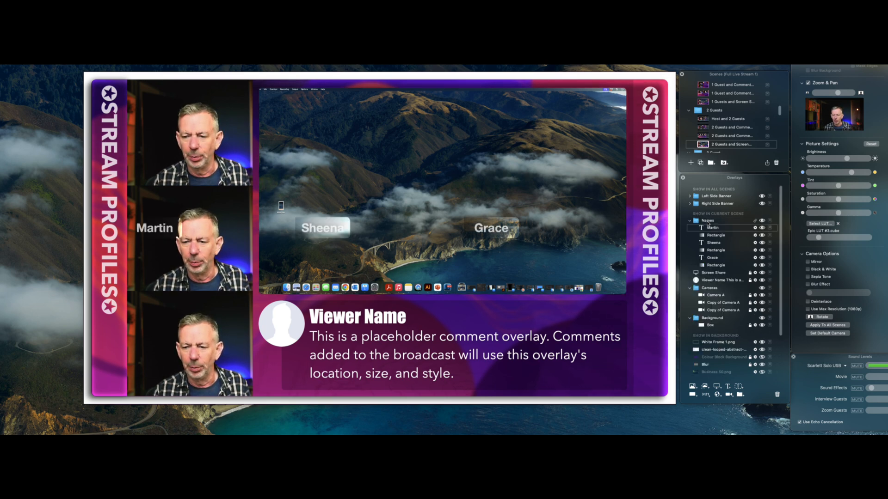
Step: Move the Screen Share and Viewer Name comment overlays above the Names group and back below the name labels
left_click(709, 273)
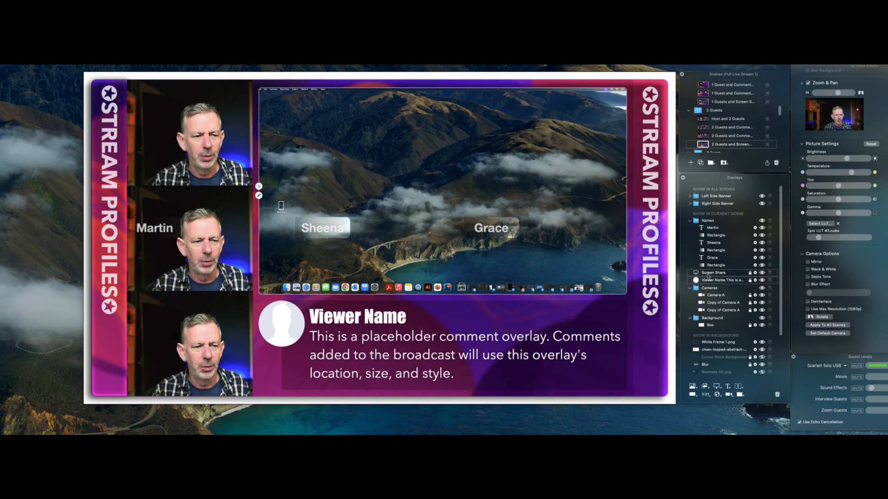
left_click_drag(708, 274, 709, 222)
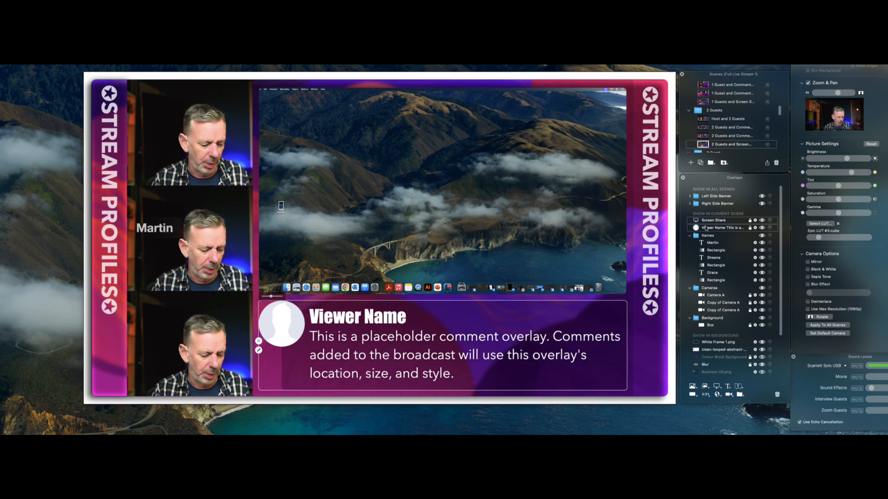
left_click_drag(707, 222, 710, 286)
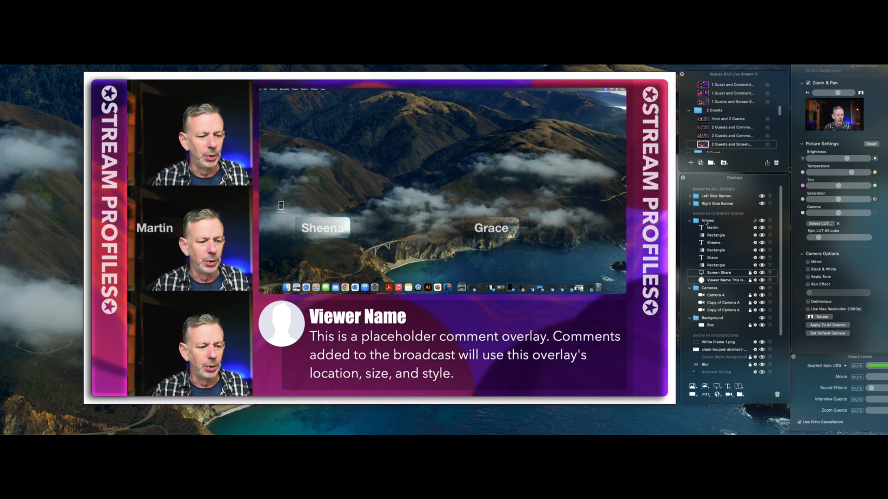
Step: Create a linked overlay group above Names and move the host's name label and its rectangle into it
left_click(739, 394)
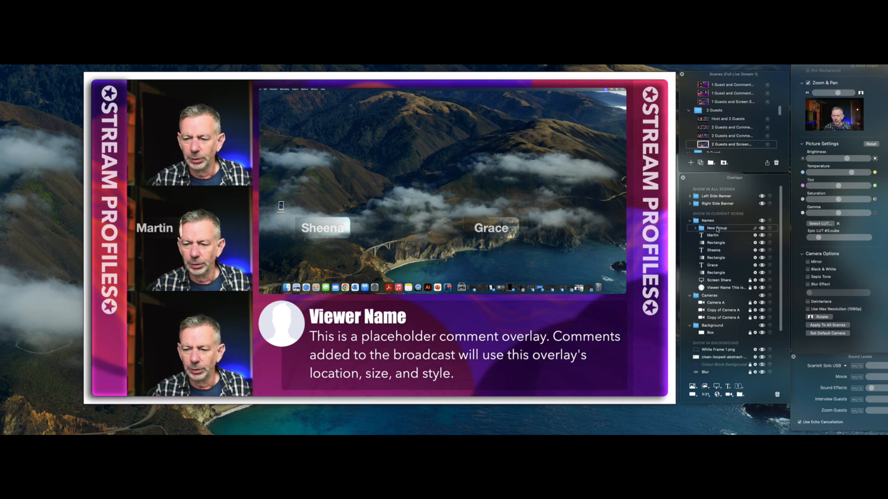
left_click_drag(710, 228, 707, 221)
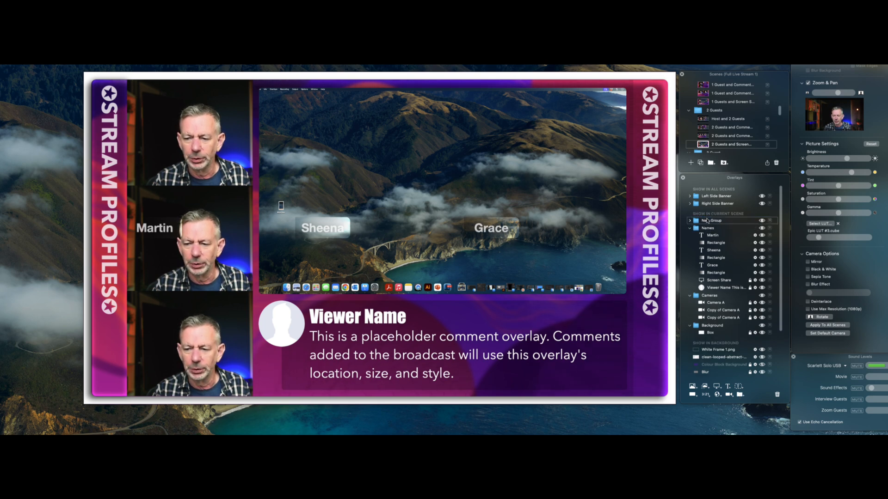
left_click(712, 235)
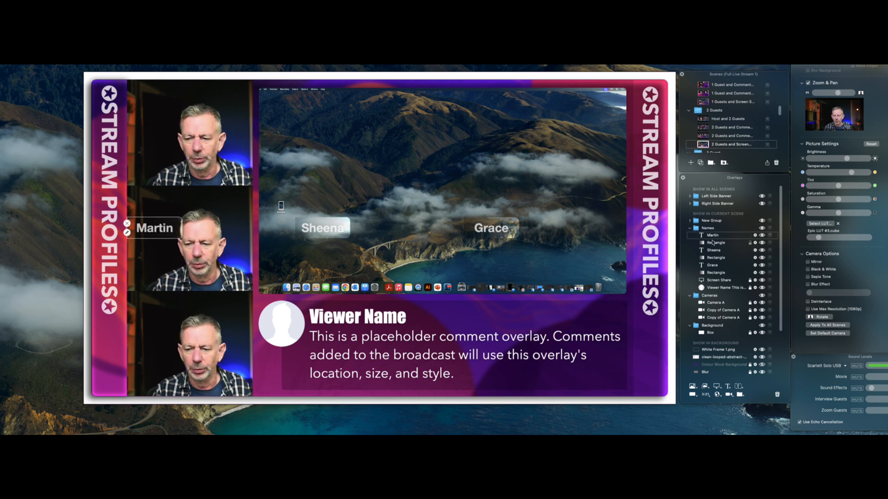
left_click(712, 241)
left_click_drag(712, 242, 705, 222)
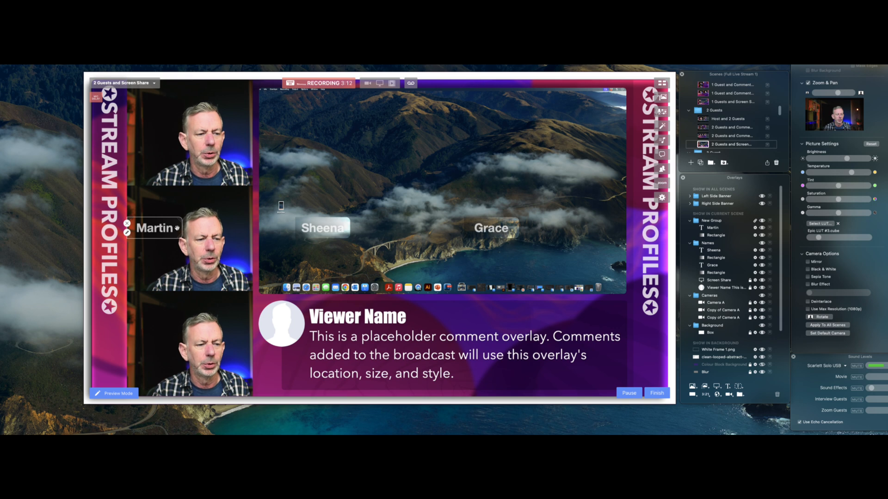
Step: Move the linked host label group onto the lower-left corner of the top camera feed
left_click_drag(178, 227, 176, 174)
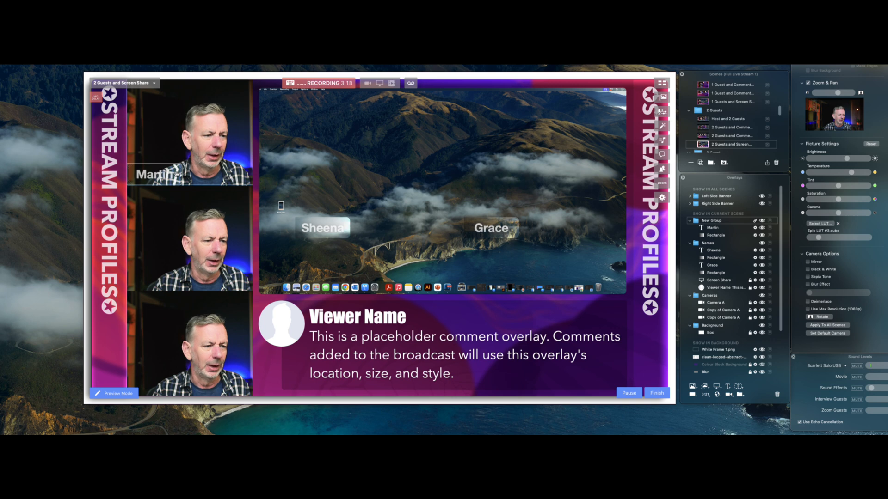
left_click(390, 252)
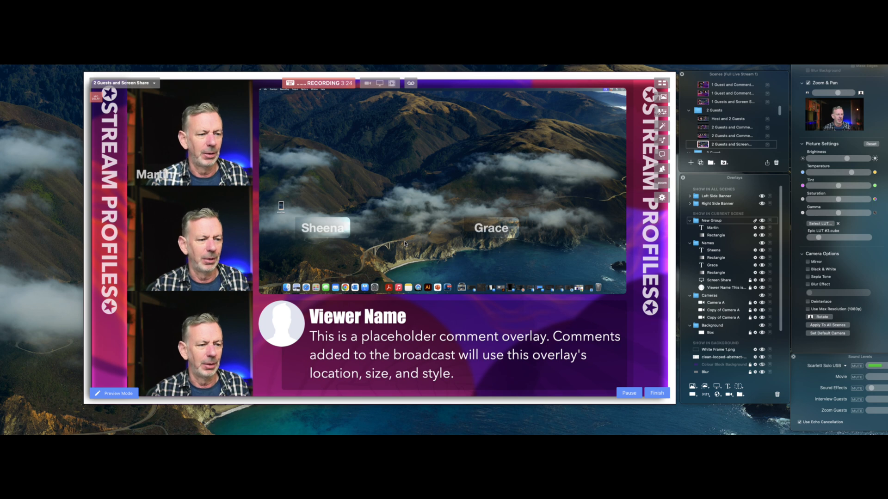
mouse_move(175, 170)
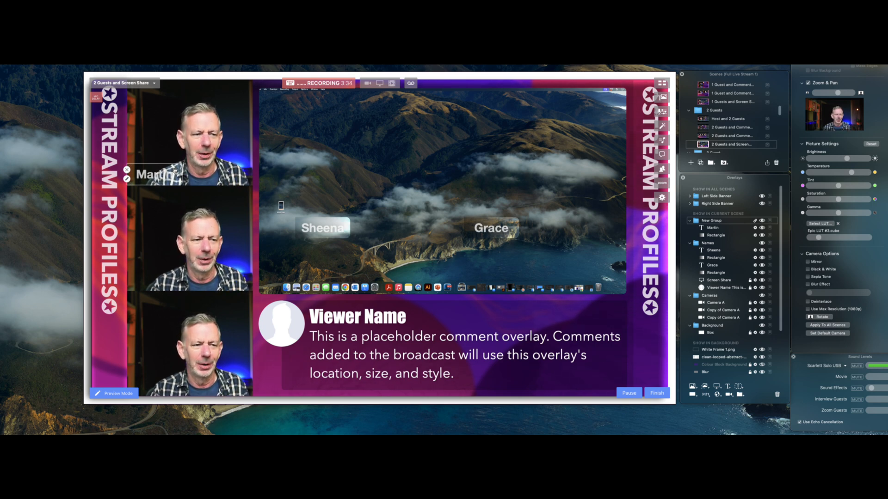
Step: Return the host's name label and its rectangle from New Group to the Names group
left_click(710, 228)
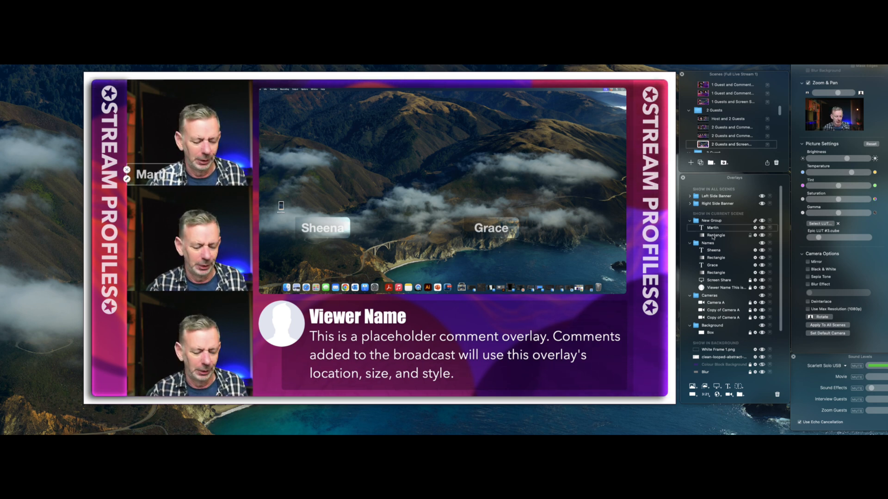
left_click(712, 236)
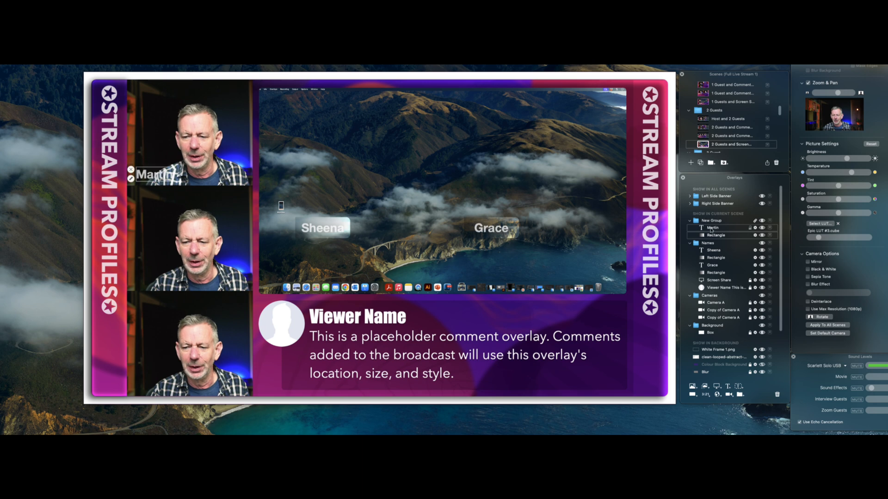
left_click_drag(711, 230, 713, 251)
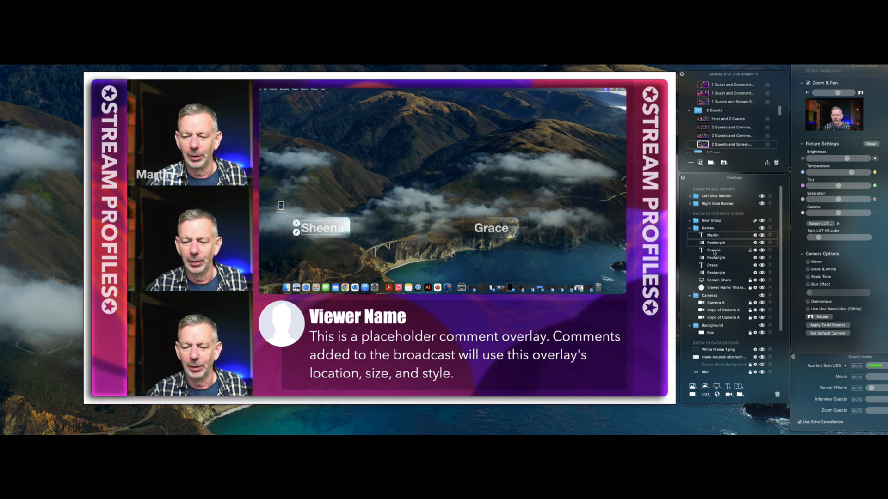
Step: Put the second person's name label and rectangle into New Group and position them at the lower left of the middle camera feed
left_click(714, 251)
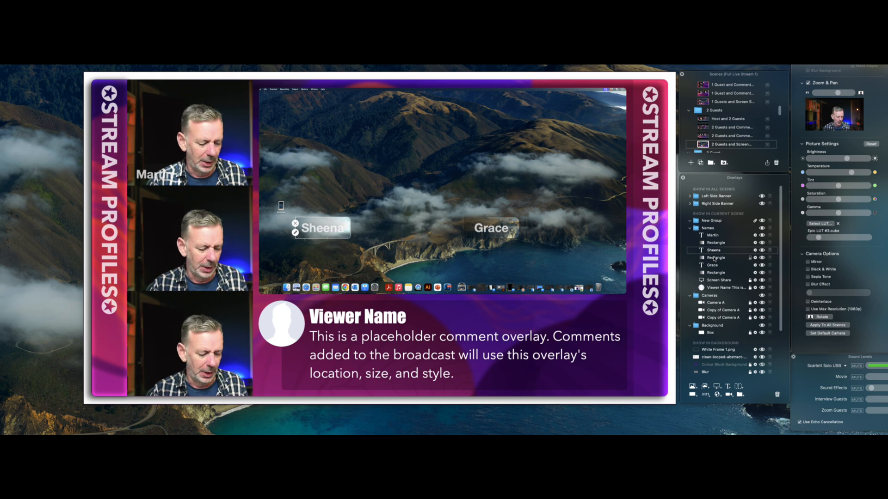
left_click_drag(714, 258, 713, 228)
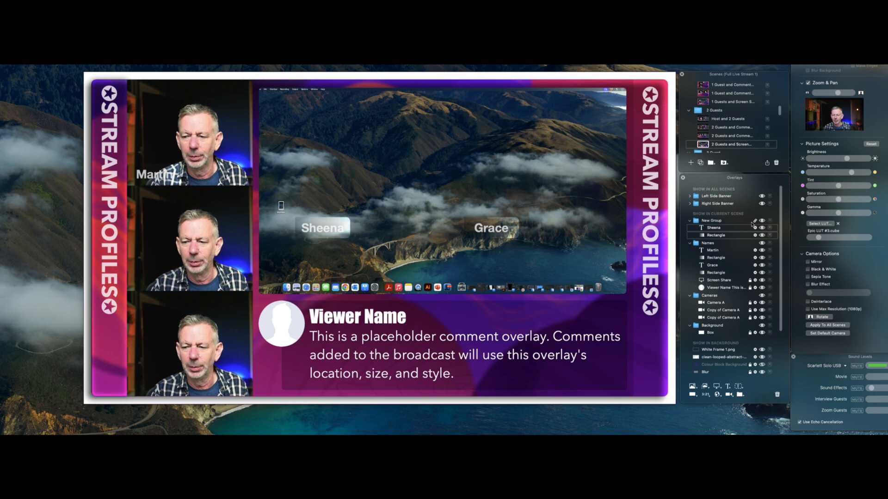
mouse_move(347, 225)
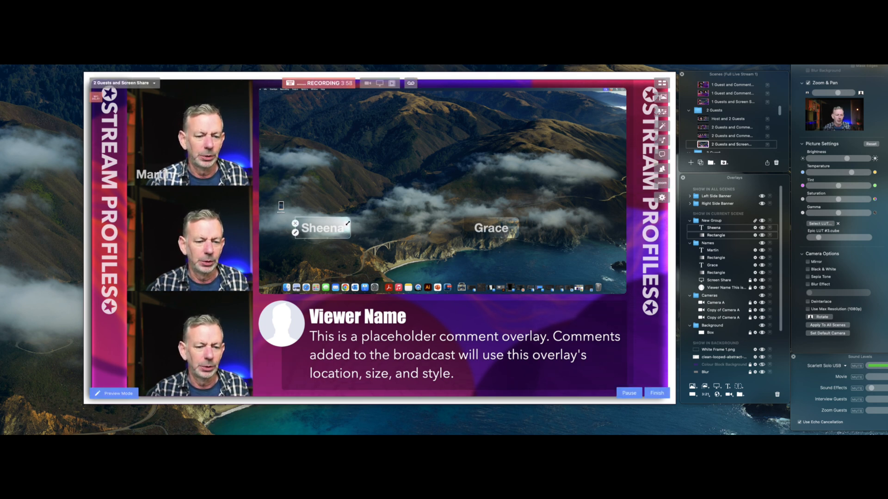
left_click_drag(347, 223, 179, 277)
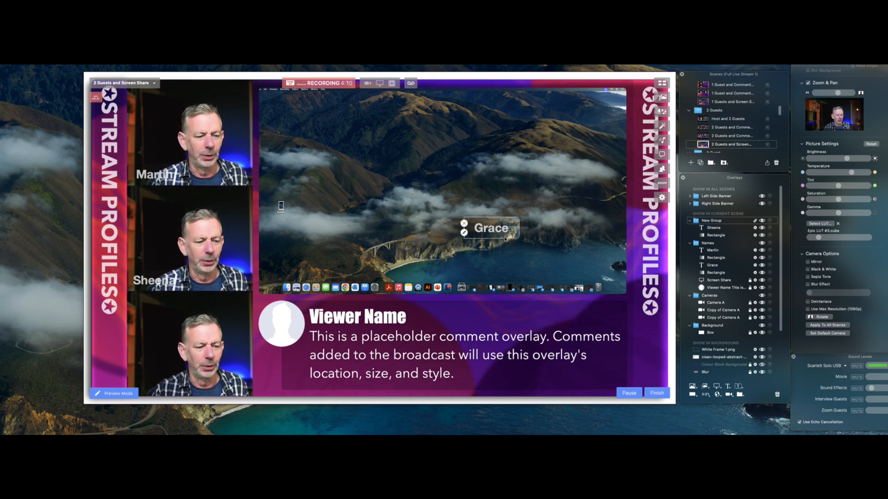
Step: Return the second name label and rectangle to Names, and put the third name label and rectangle into New Group
left_click(715, 228)
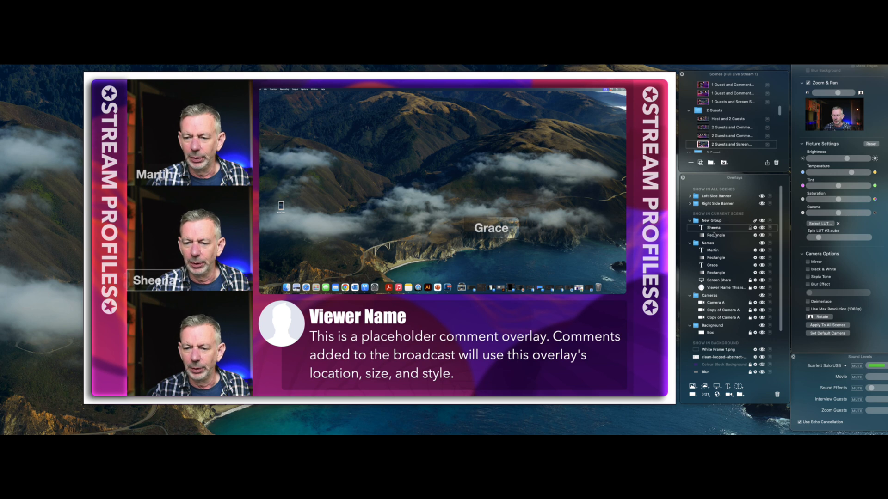
left_click_drag(716, 235, 711, 266)
left_click(711, 266)
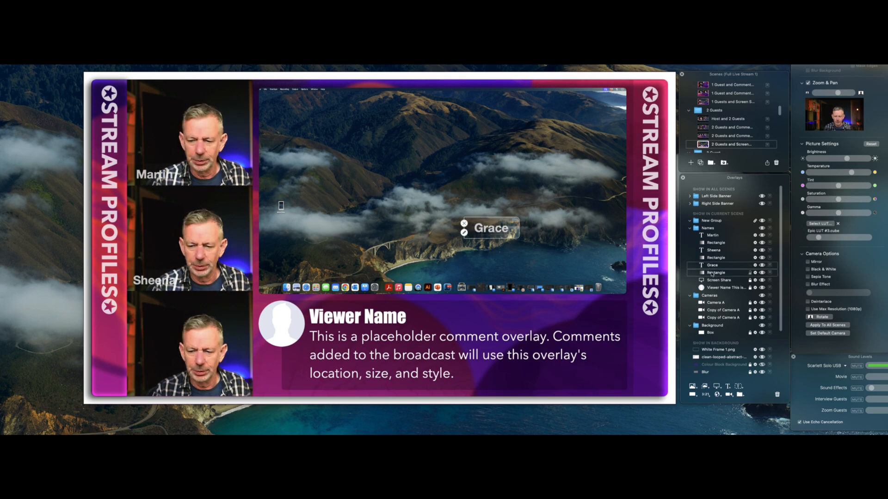
left_click_drag(711, 266, 715, 228)
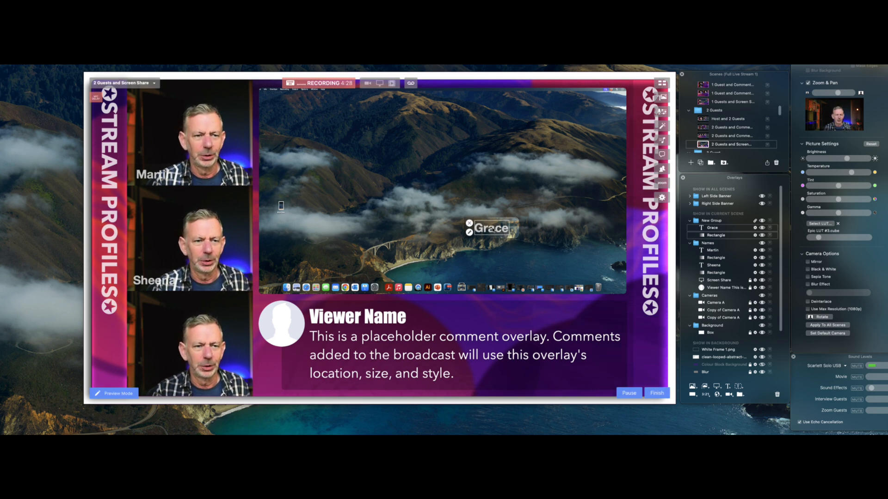
Step: Move the linked third name label group onto the lower-left corner of the bottom camera feed
left_click_drag(492, 228, 153, 350)
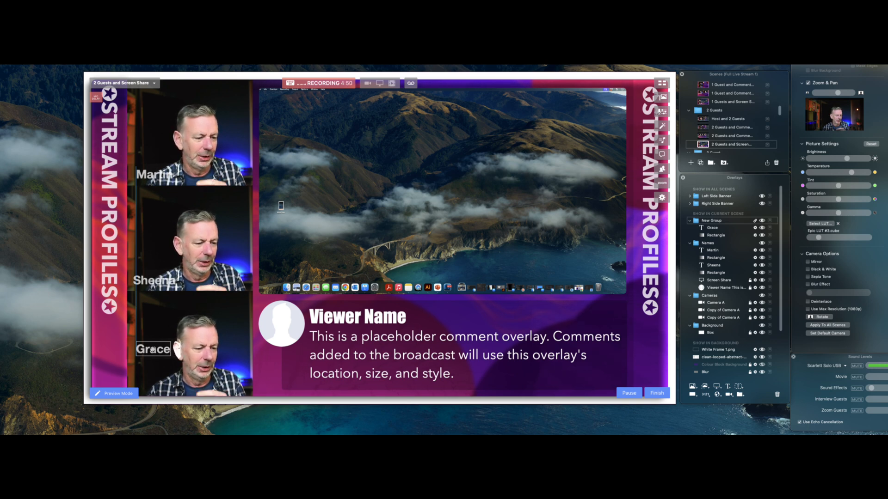
left_click_drag(153, 350, 145, 349)
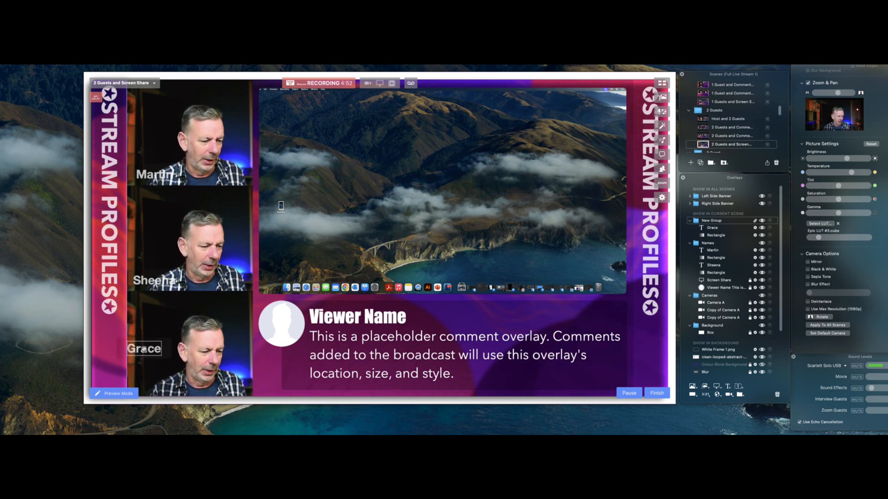
left_click_drag(147, 349, 149, 350)
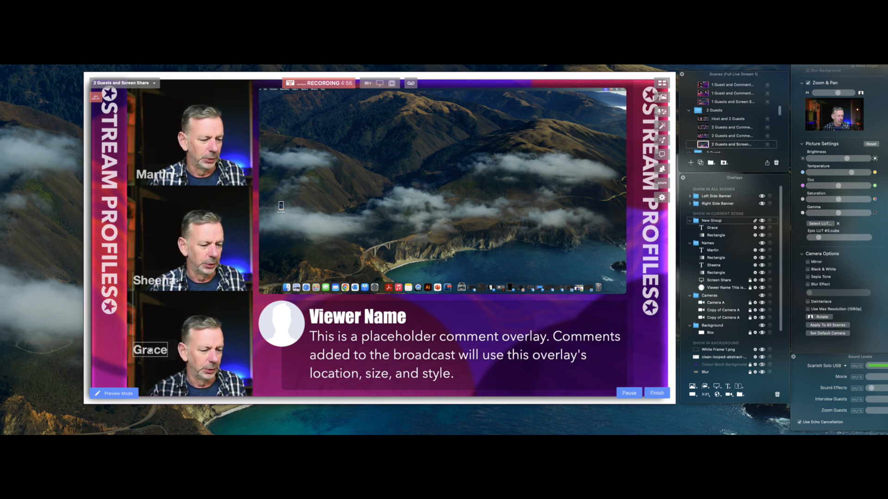
left_click_drag(150, 350, 151, 350)
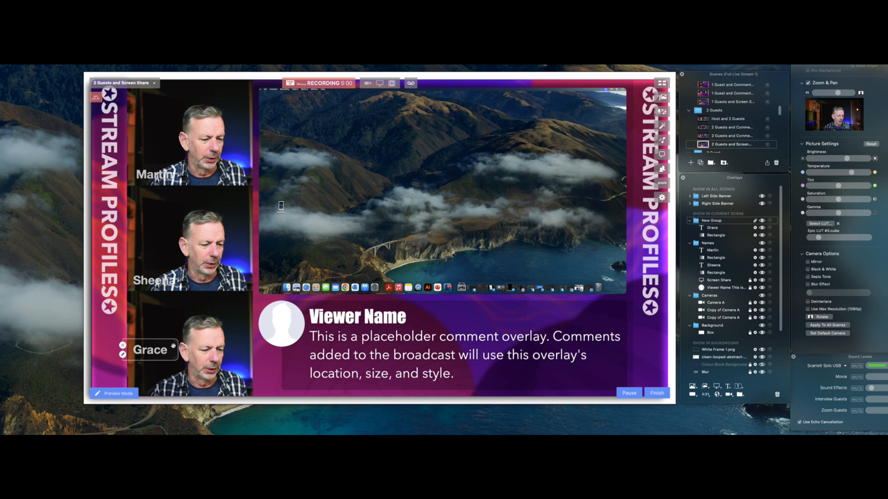
left_click_drag(173, 346, 175, 380)
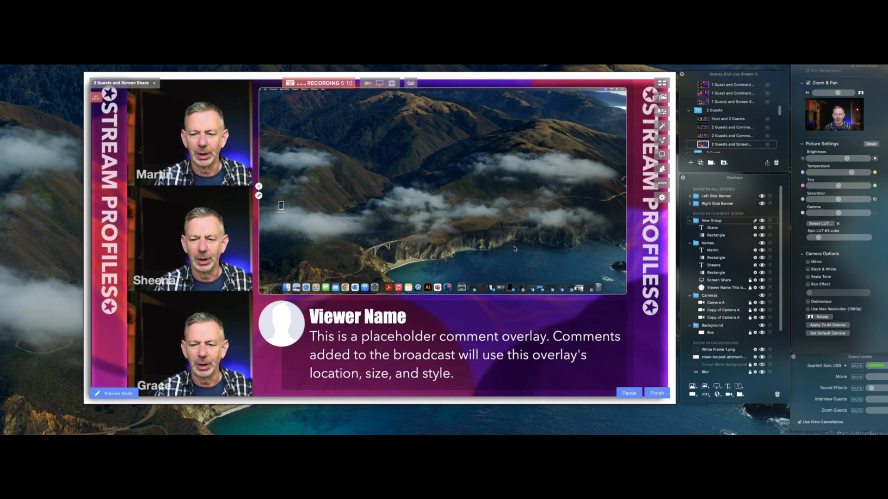
Step: Return the third name label and its rectangle from New Group to the Names group
left_click(711, 230)
left_click(714, 235, "shift")
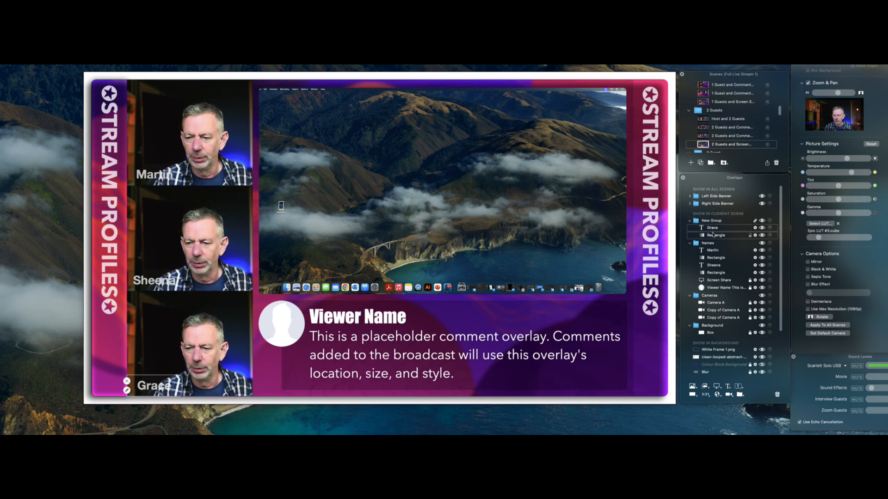
left_click_drag(713, 235, 710, 283)
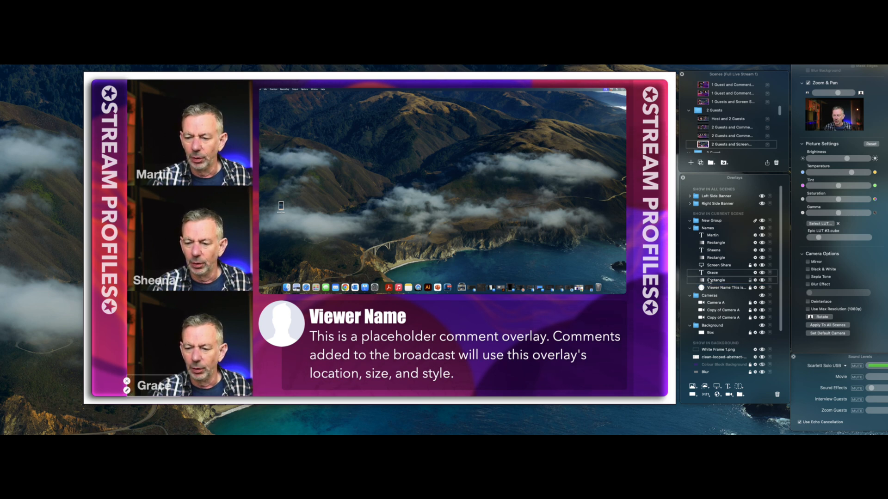
Step: Take Screen Share and the Viewer Name comment overlay out to the top of the scene's overlays, and delete the empty New Group
left_click(713, 265)
left_click_drag(713, 266, 715, 228)
left_click(714, 287)
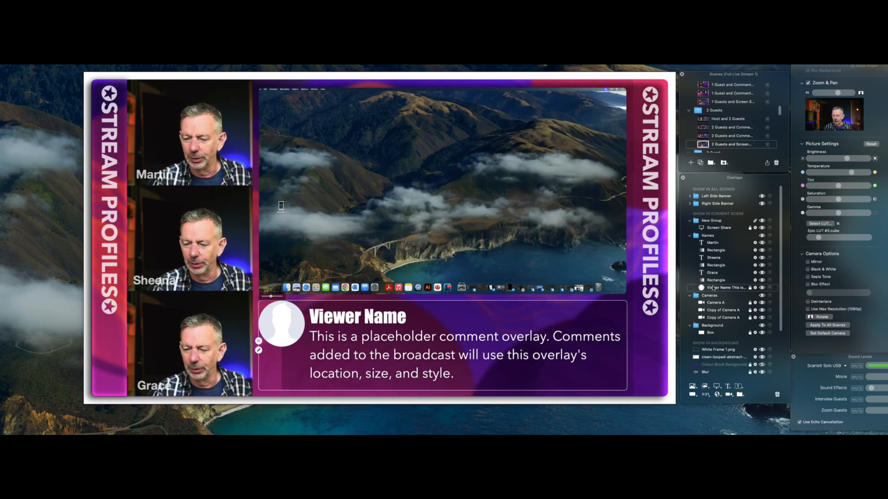
left_click_drag(713, 288, 715, 227)
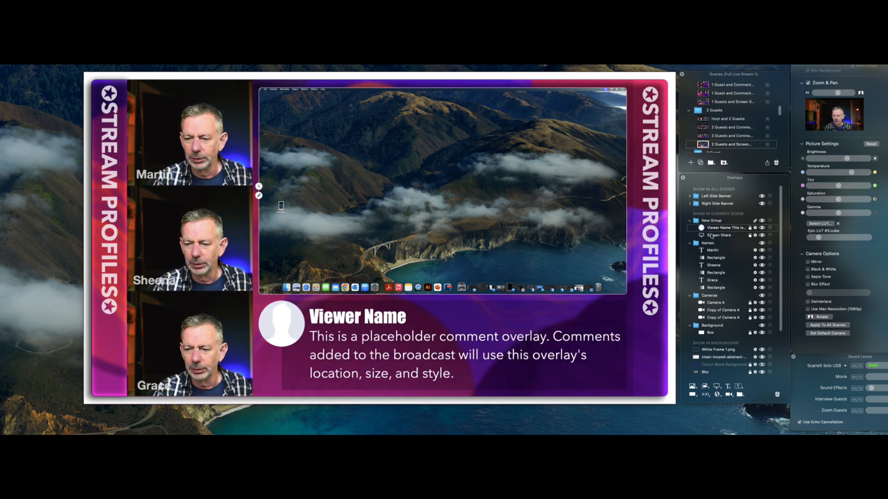
left_click(712, 237, "shift")
left_click_drag(711, 229, 706, 218)
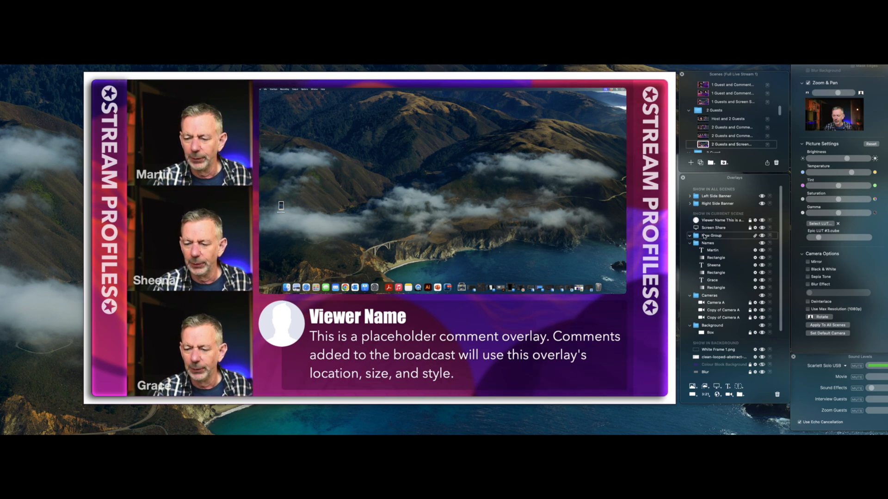
left_click_drag(704, 236, 777, 396)
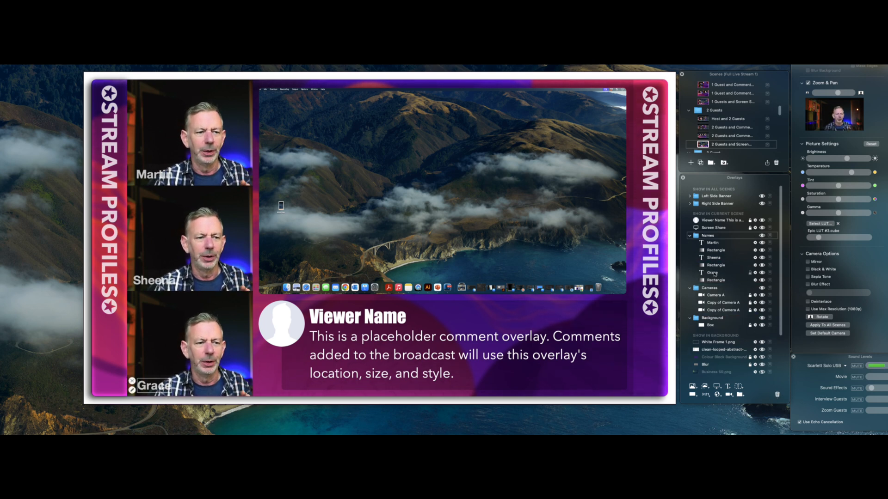
Step: Lock all three name labels and their rectangles in the Names group
left_click(749, 243)
left_click(749, 251)
left_click(750, 258)
left_click(750, 266)
left_click(749, 272)
left_click(750, 280)
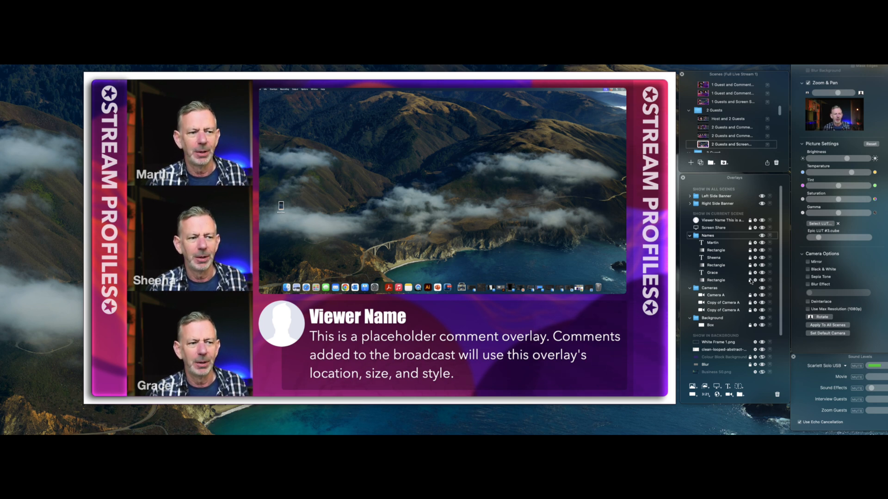
Step: Pause the recording and resume it
mouse_move(554, 357)
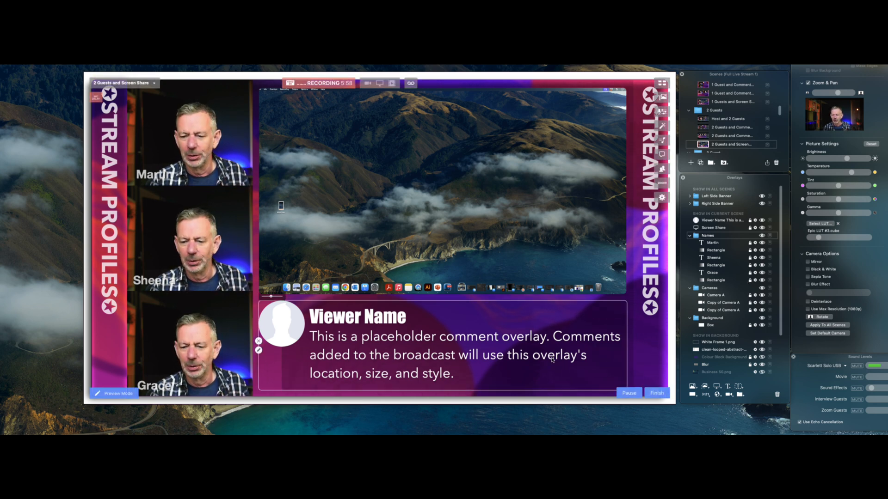
left_click(624, 394)
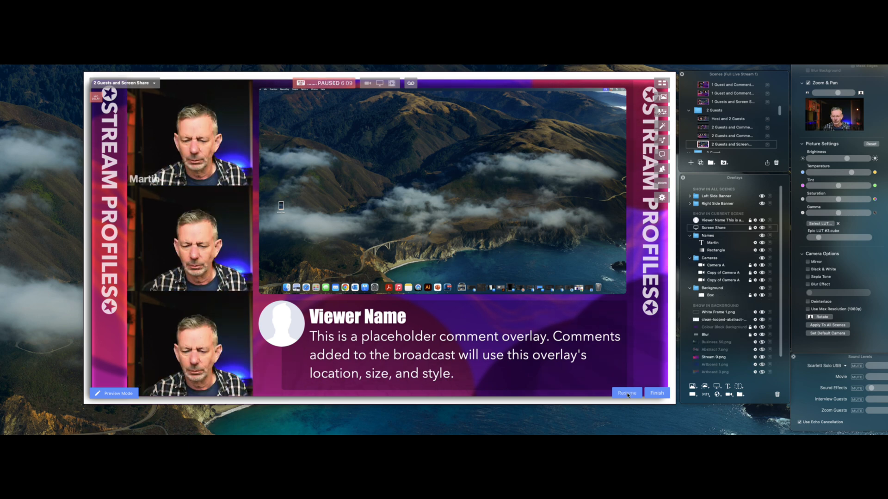
left_click(624, 394)
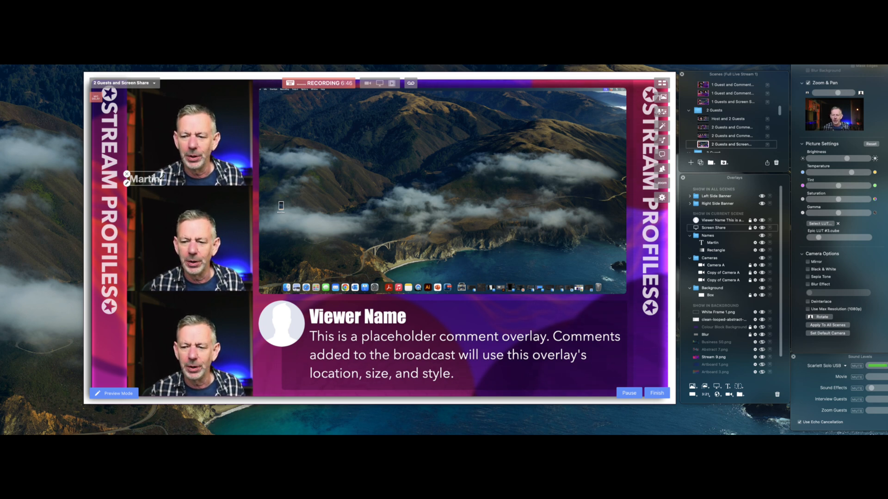
Step: Create a new overlay group and place it between Screen Share and the Names group
left_click(714, 243)
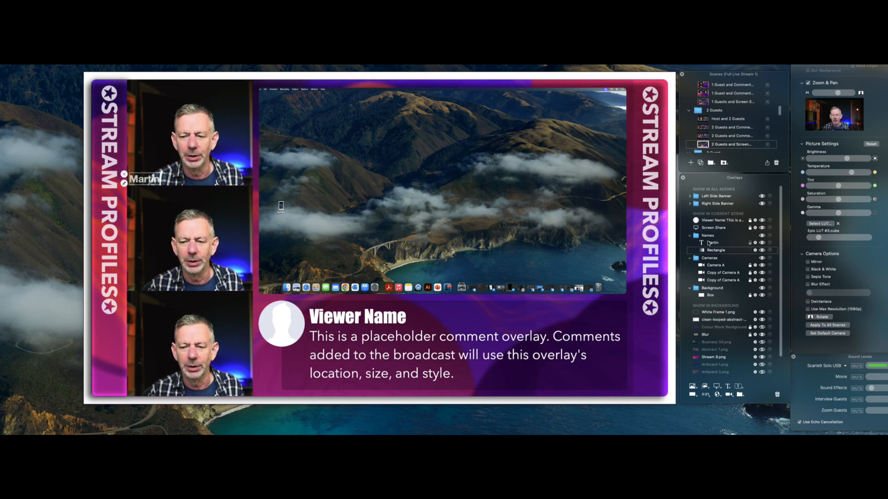
left_click(706, 235)
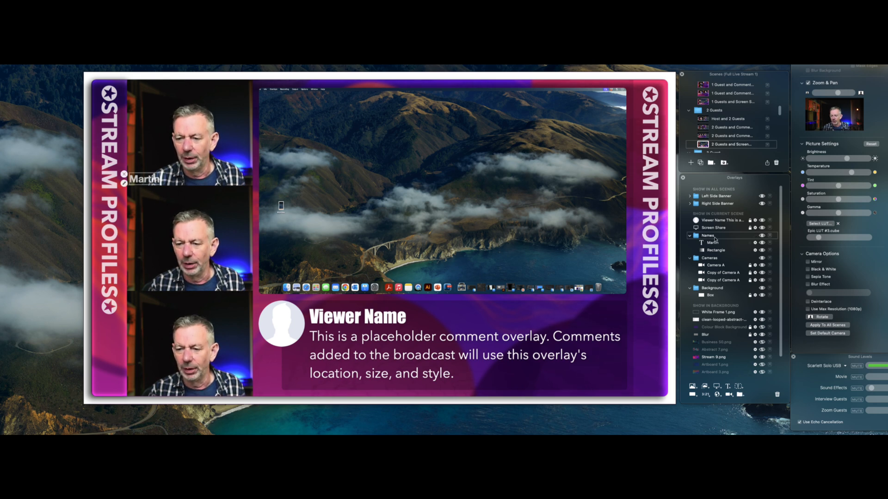
left_click(707, 228)
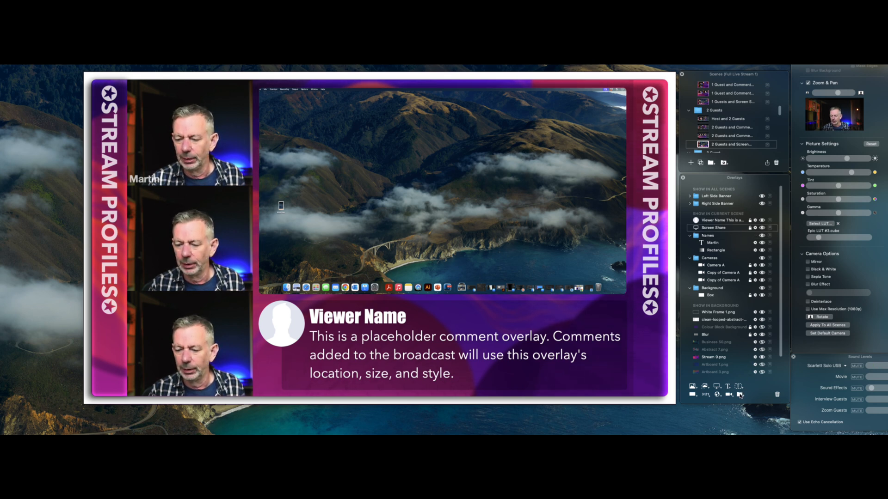
left_click(740, 395)
left_click(706, 236)
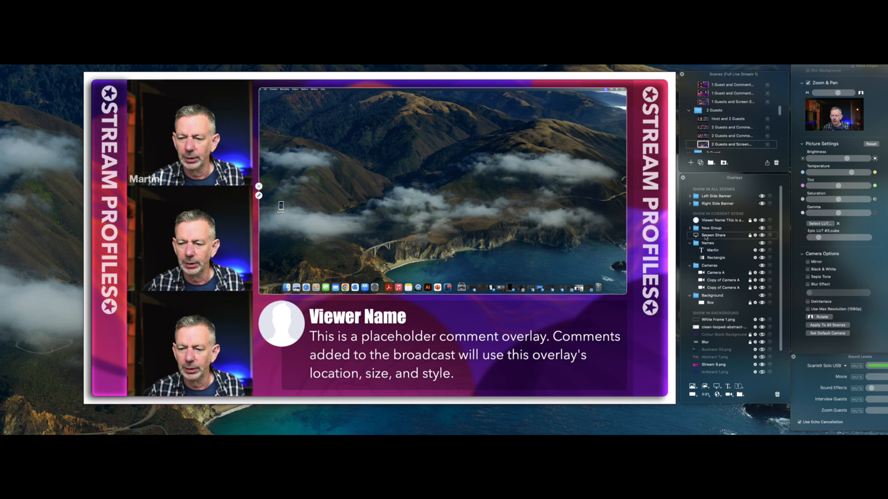
left_click_drag(706, 236, 706, 228)
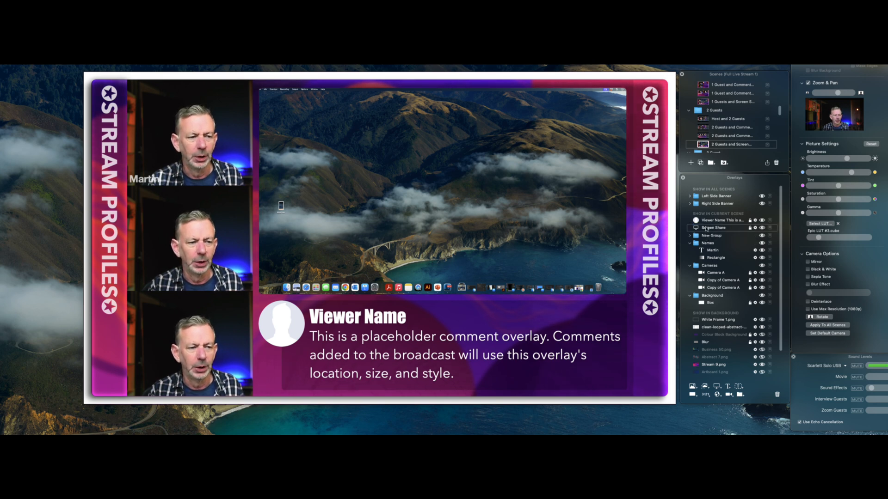
Step: Copy the host's name label and its rectangle from Names into New Group
left_click(710, 250)
left_click(711, 251)
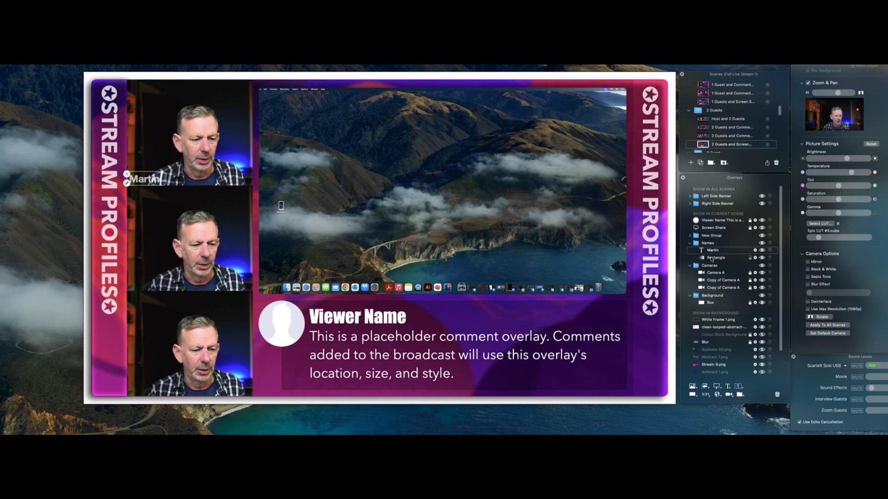
left_click(709, 237)
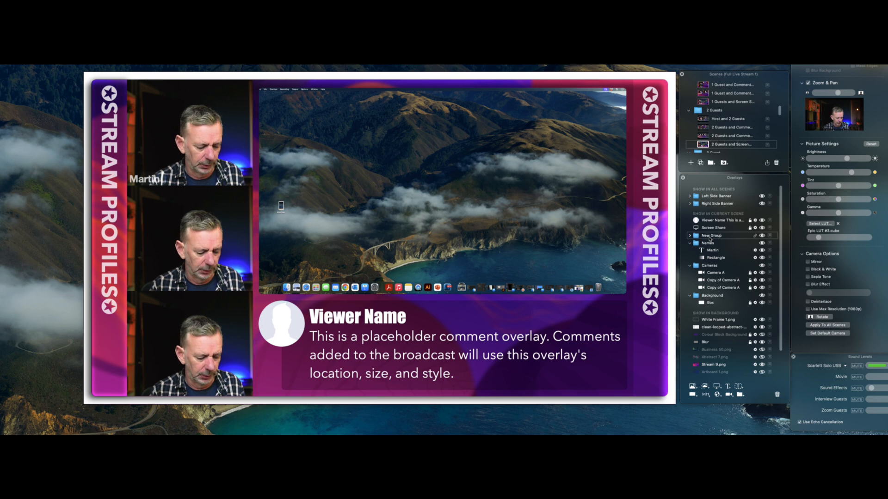
key("super+v")
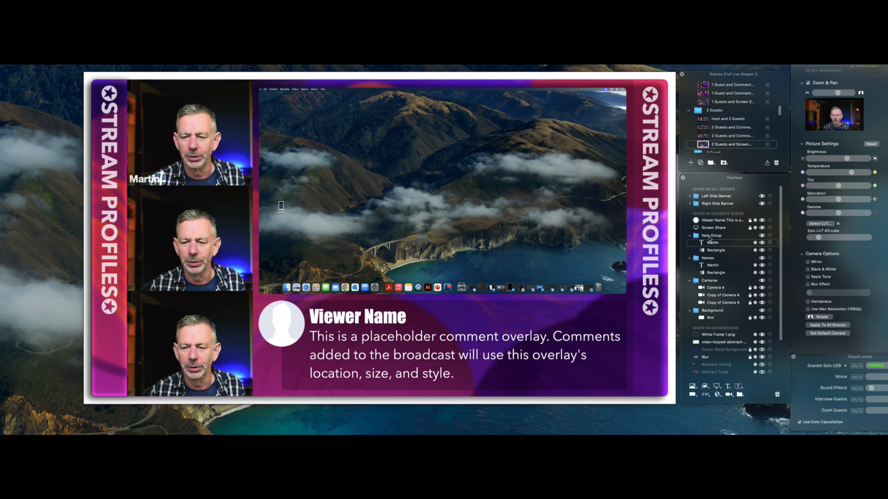
Step: Link New Group and move the copied label group onto the lower-left corner of the middle camera feed
left_click(755, 237)
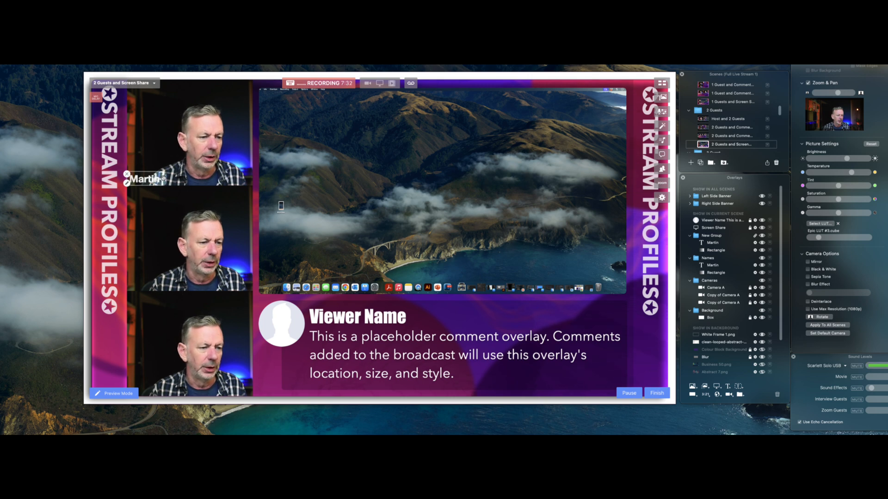
left_click_drag(163, 178, 164, 255)
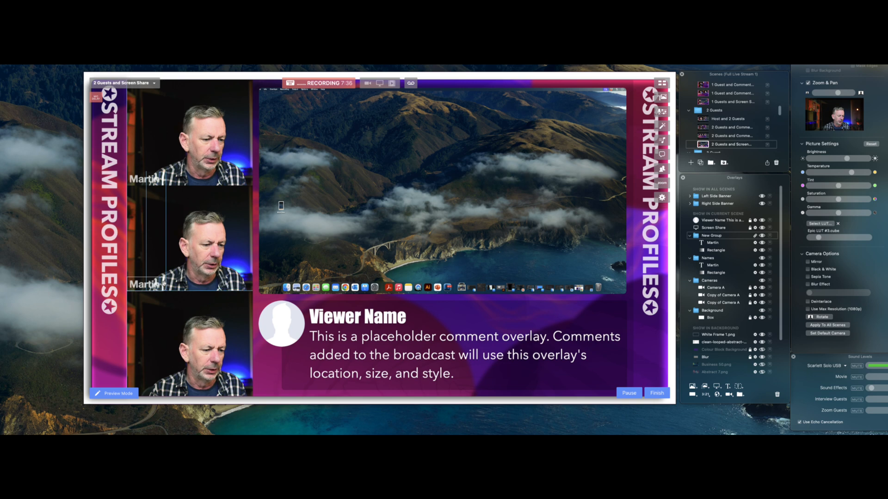
left_click_drag(163, 283, 163, 283)
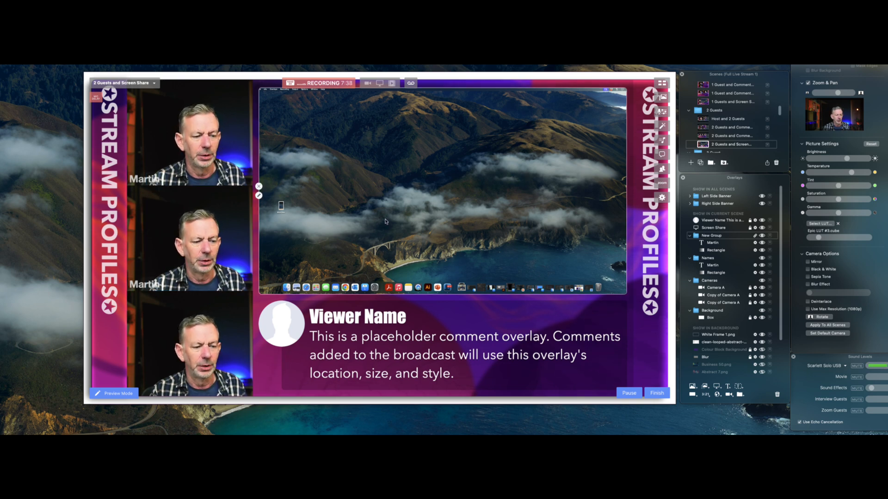
Step: Replace the text of the copied label in New Group with the second person's first name and save it
left_click(711, 243)
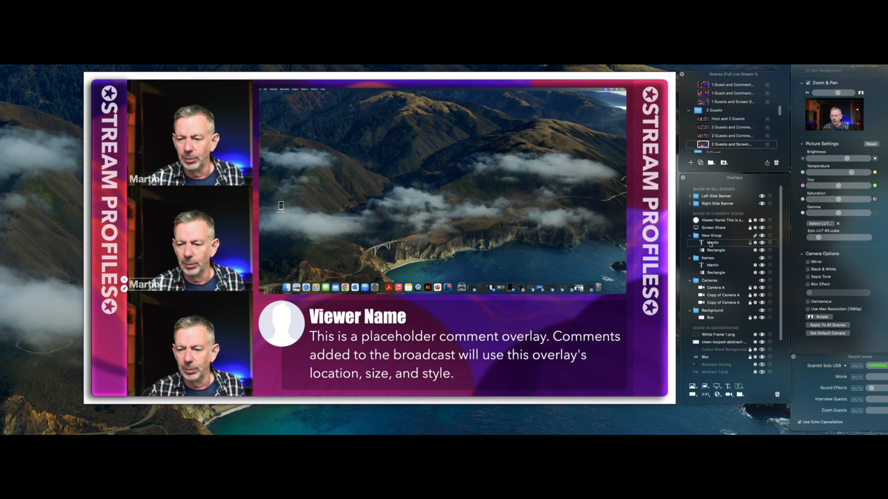
double_click(710, 244)
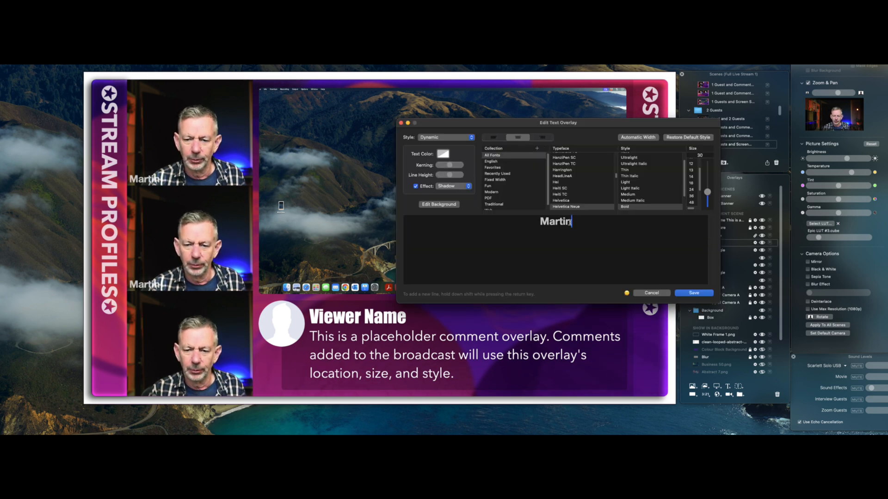
left_click_drag(571, 222, 540, 221)
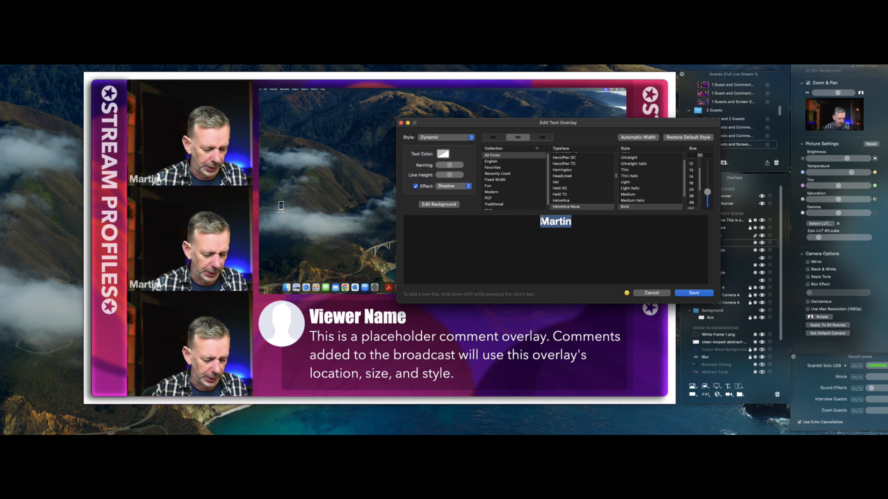
type("Sheena")
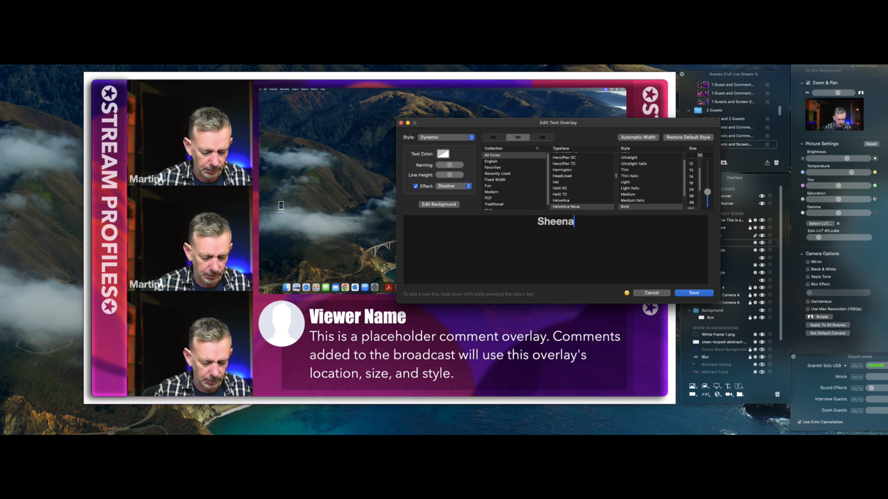
left_click(696, 293)
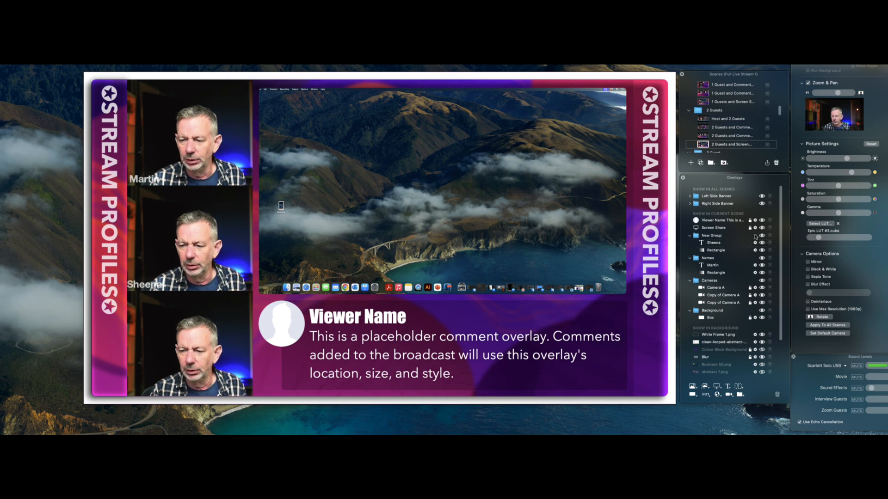
Step: Align the second name text with its rectangle on the middle camera feed, and put both overlays into the Names group
left_click(146, 285)
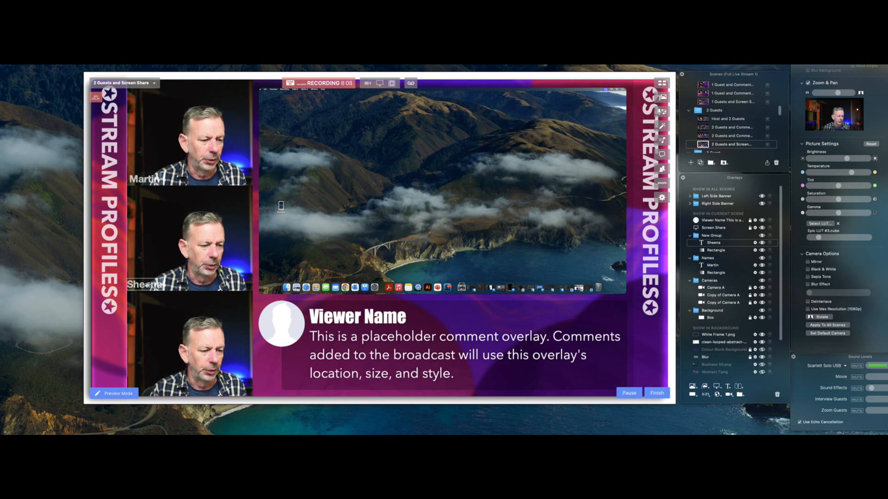
left_click_drag(146, 285, 150, 284)
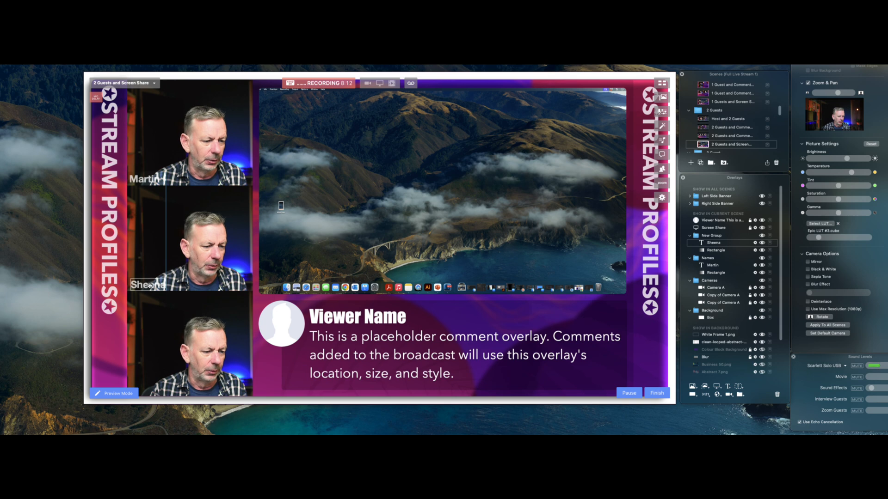
left_click_drag(150, 286, 148, 284)
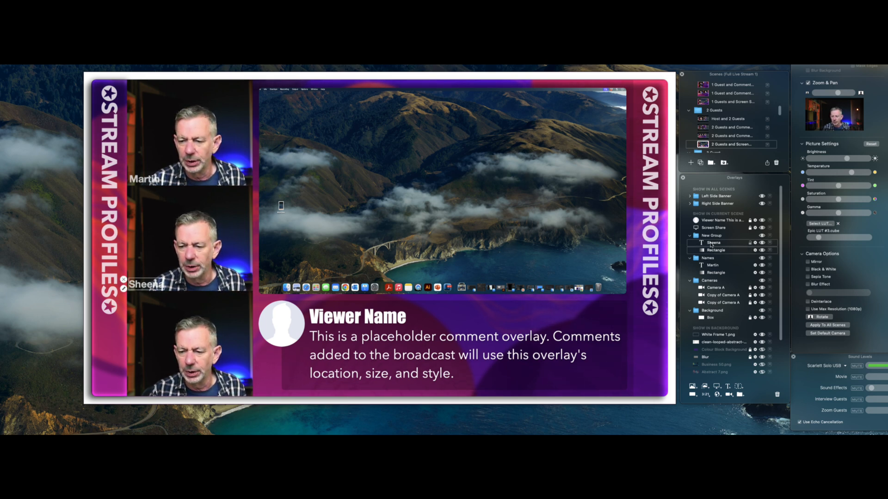
left_click_drag(711, 245, 712, 276)
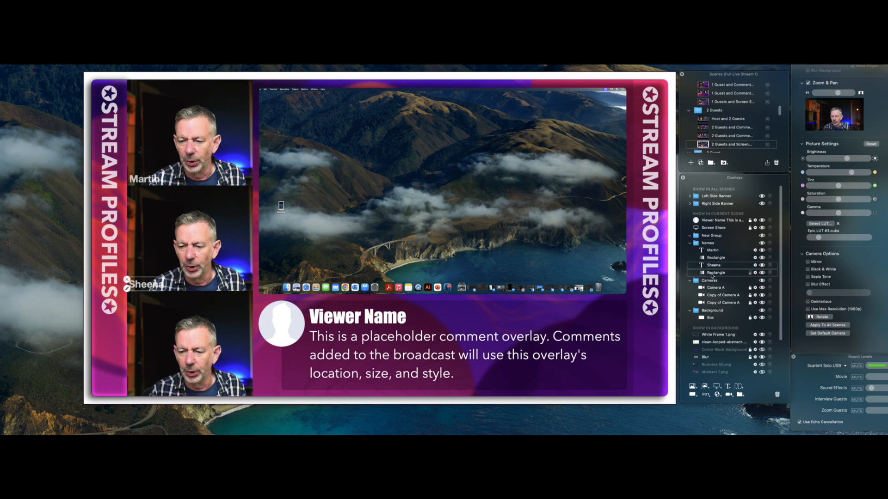
Step: Paste the copied label and rectangle into New Group, link the group, and move it onto the lower-left corner of the lowest camera feed
left_click(706, 236)
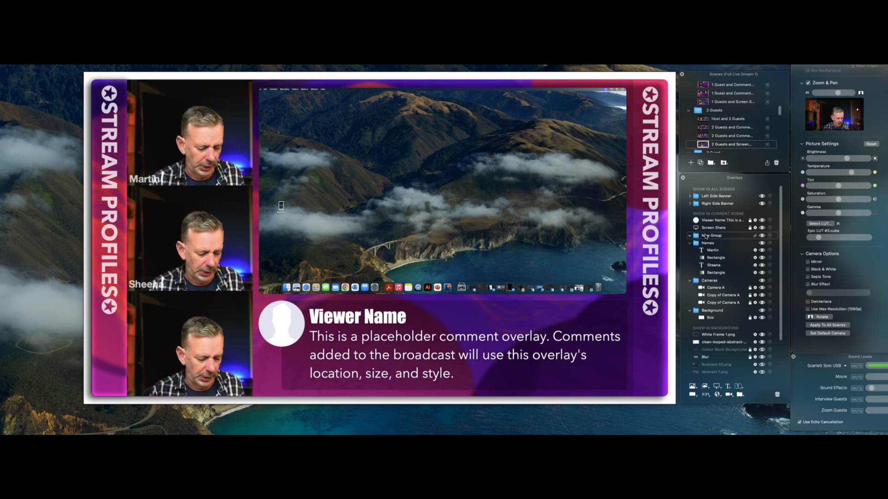
key("super+v")
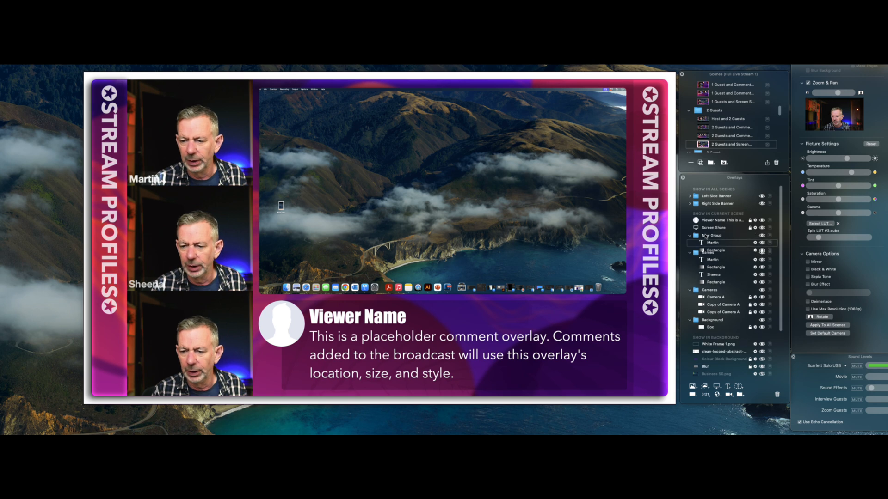
left_click(715, 245)
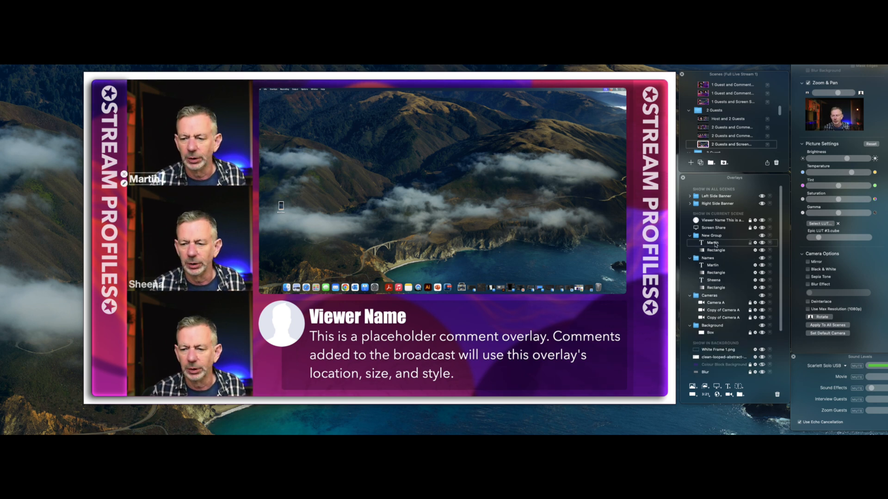
left_click(756, 237)
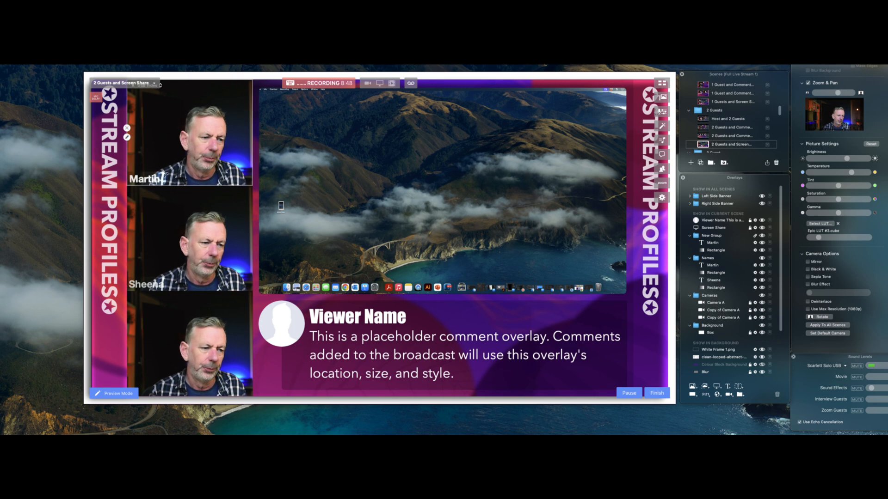
left_click_drag(160, 176, 162, 176)
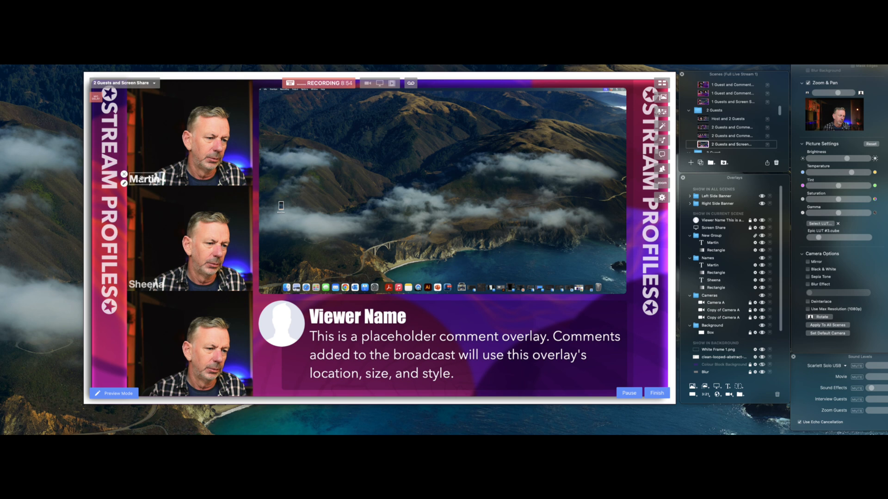
left_click_drag(137, 178, 140, 390)
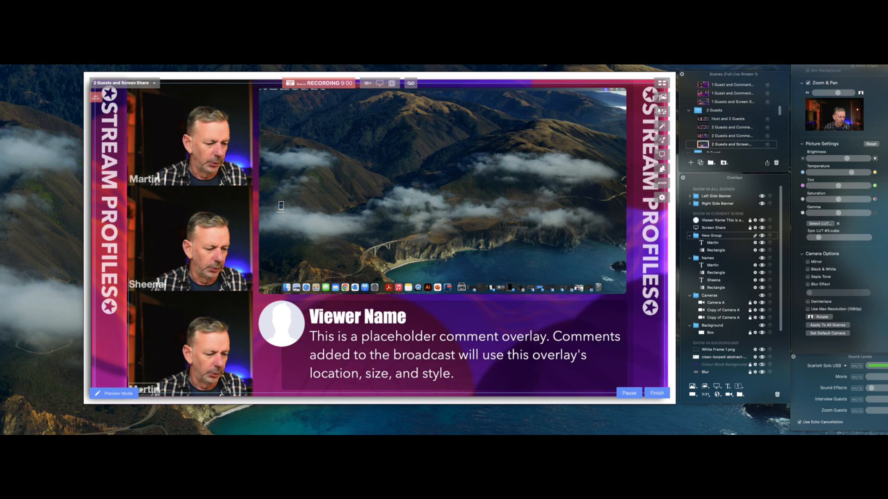
left_click_drag(140, 390, 139, 390)
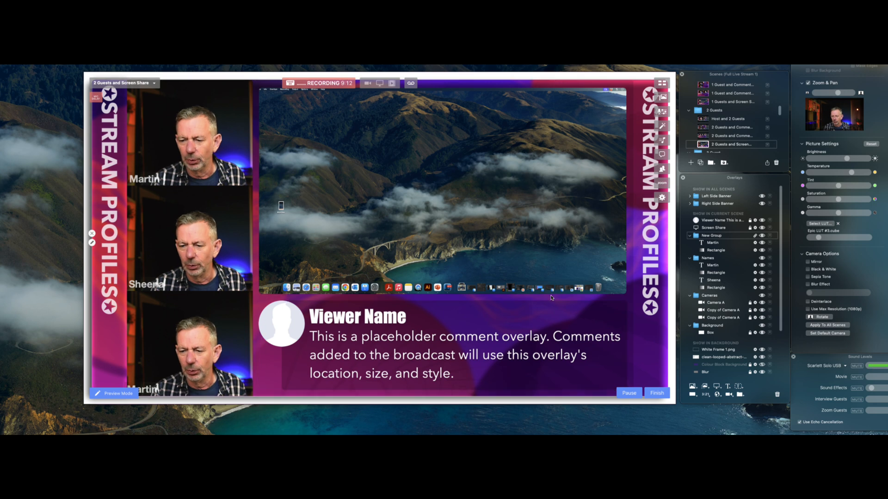
Step: Replace the text of the pasted label in New Group with the third person's first name and save it
double_click(715, 243)
left_click_drag(571, 223, 539, 223)
type("Grace")
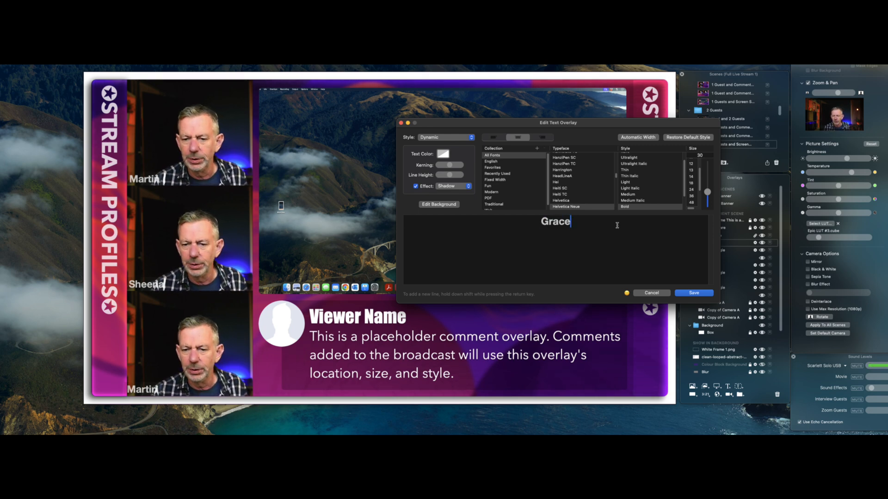
left_click(693, 293)
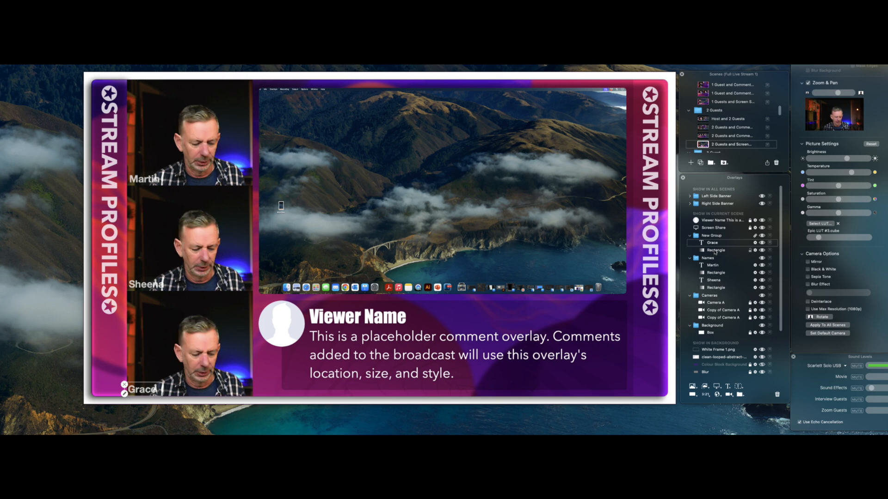
Step: Put the third name label and its rectangle at the end of the Names group, and lock the overlays in Names
left_click_drag(712, 251, 712, 287)
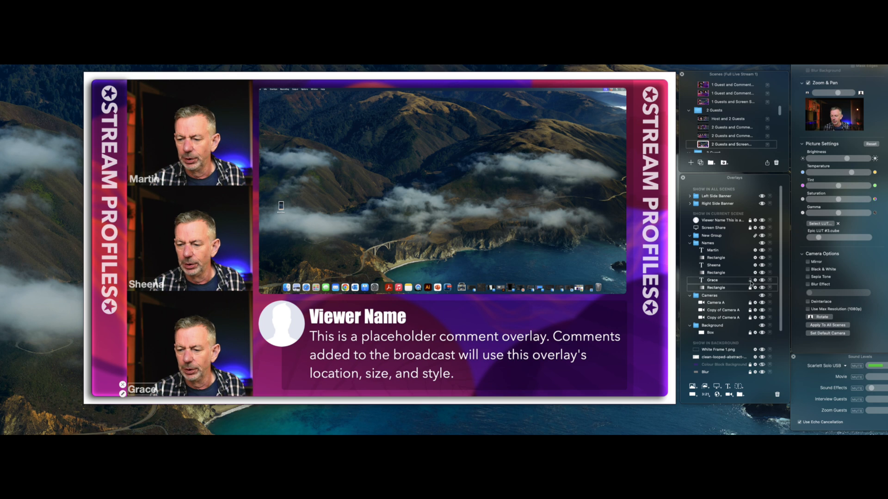
left_click(750, 267)
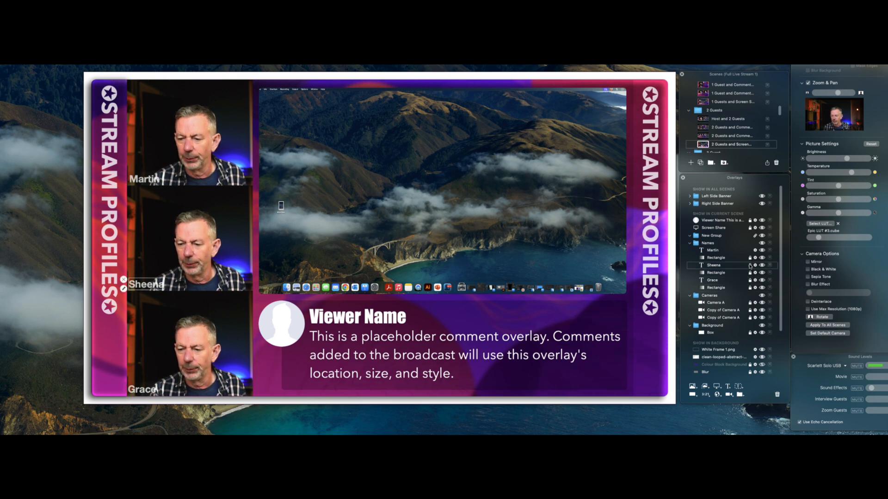
Step: Delete the empty New Group from the scene's overlays
left_click(708, 237)
left_click_drag(707, 238, 777, 394)
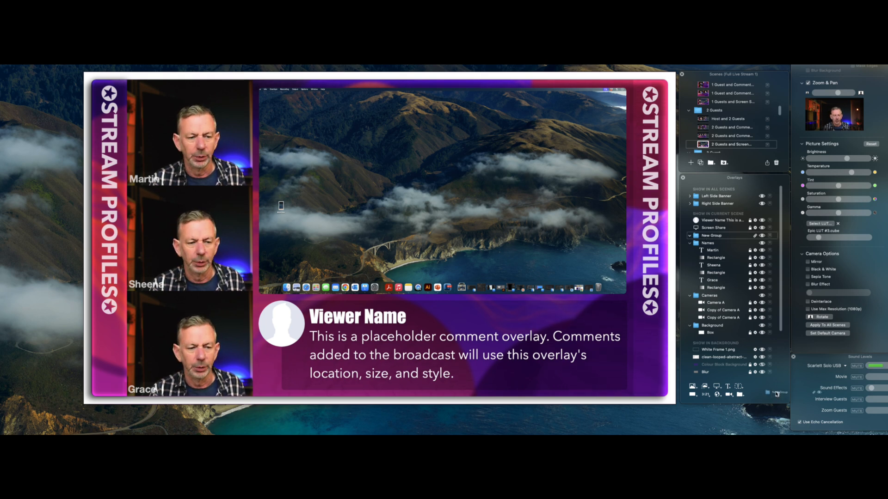
left_click_drag(777, 393, 777, 394)
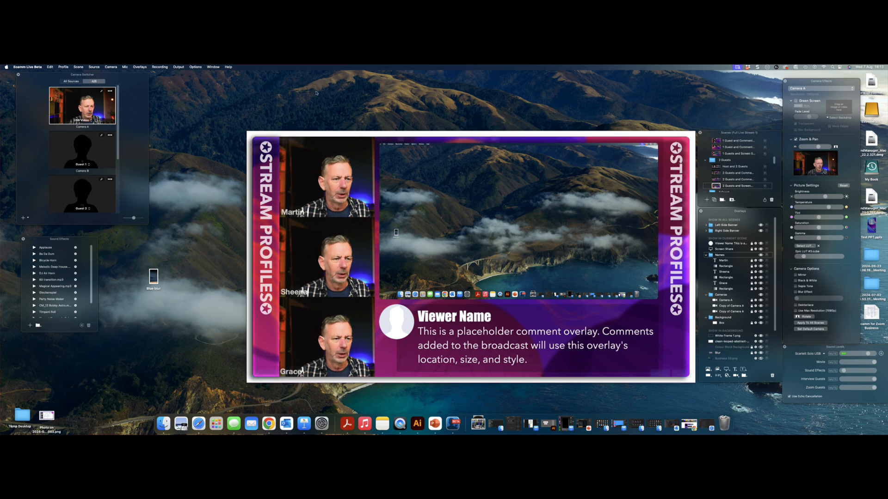
Step: Bring up the available stream and scene options
left_click(195, 67)
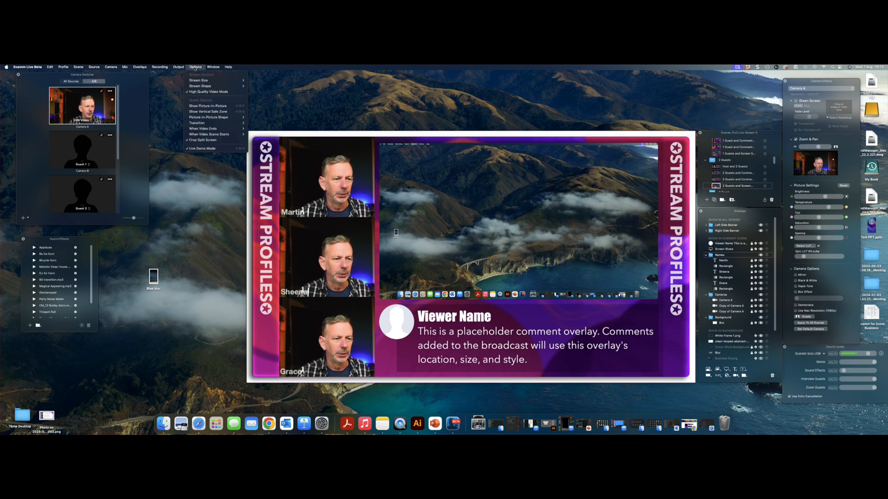